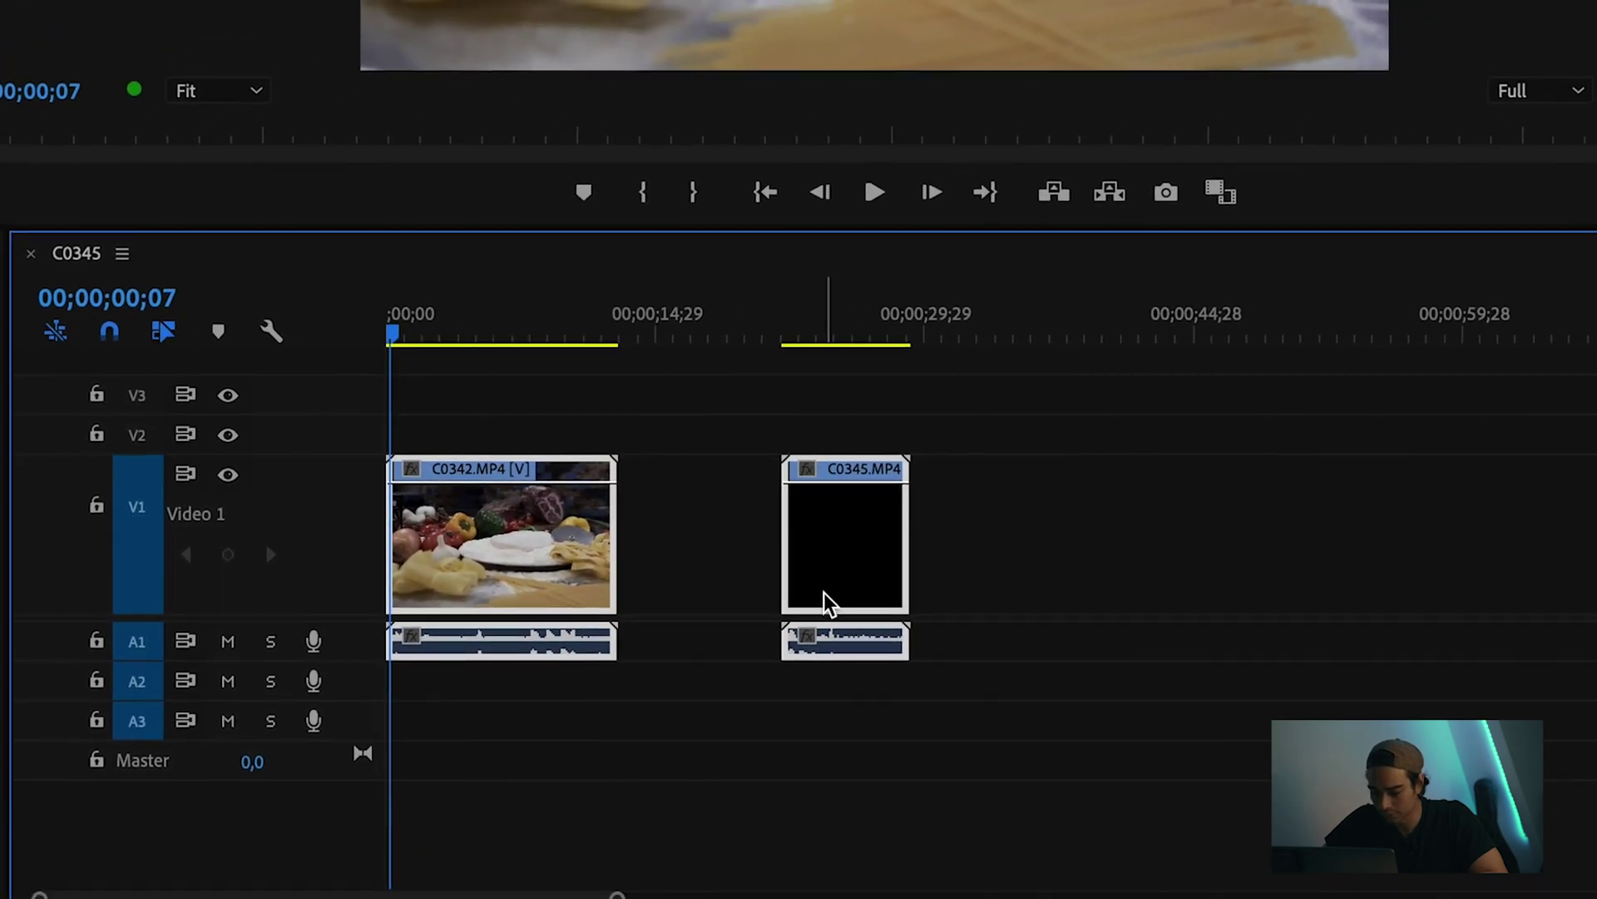
# Step: Unlink the audio from the C0342 and C0345 clips and delete both audio parts from the timeline
pyautogui.rightClick(826, 601)
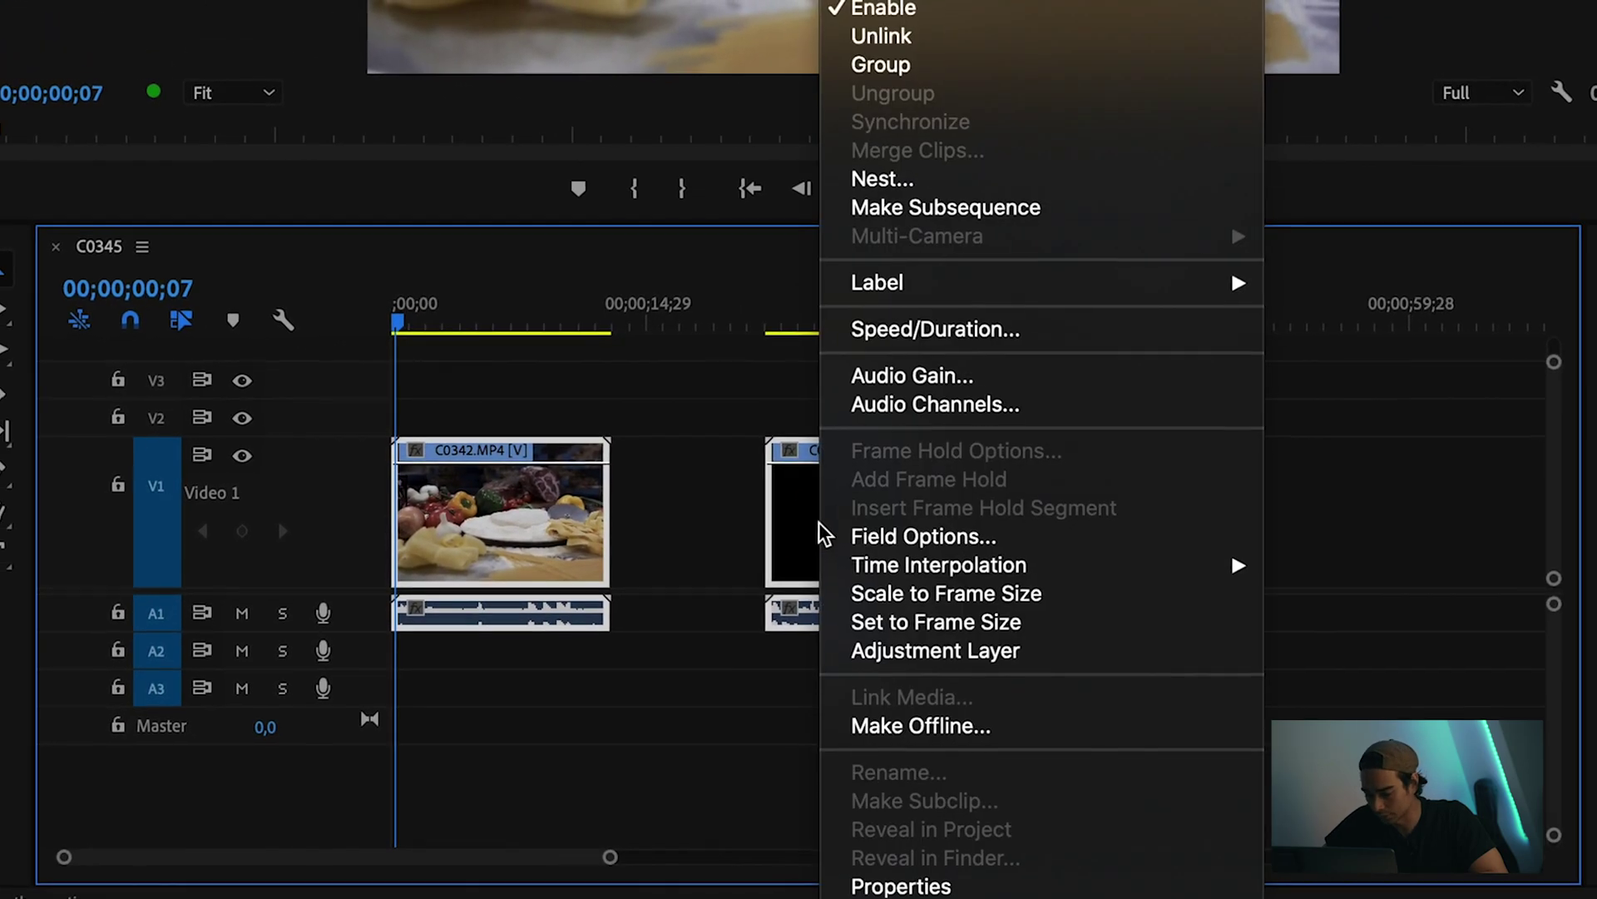
pyautogui.click(899, 33)
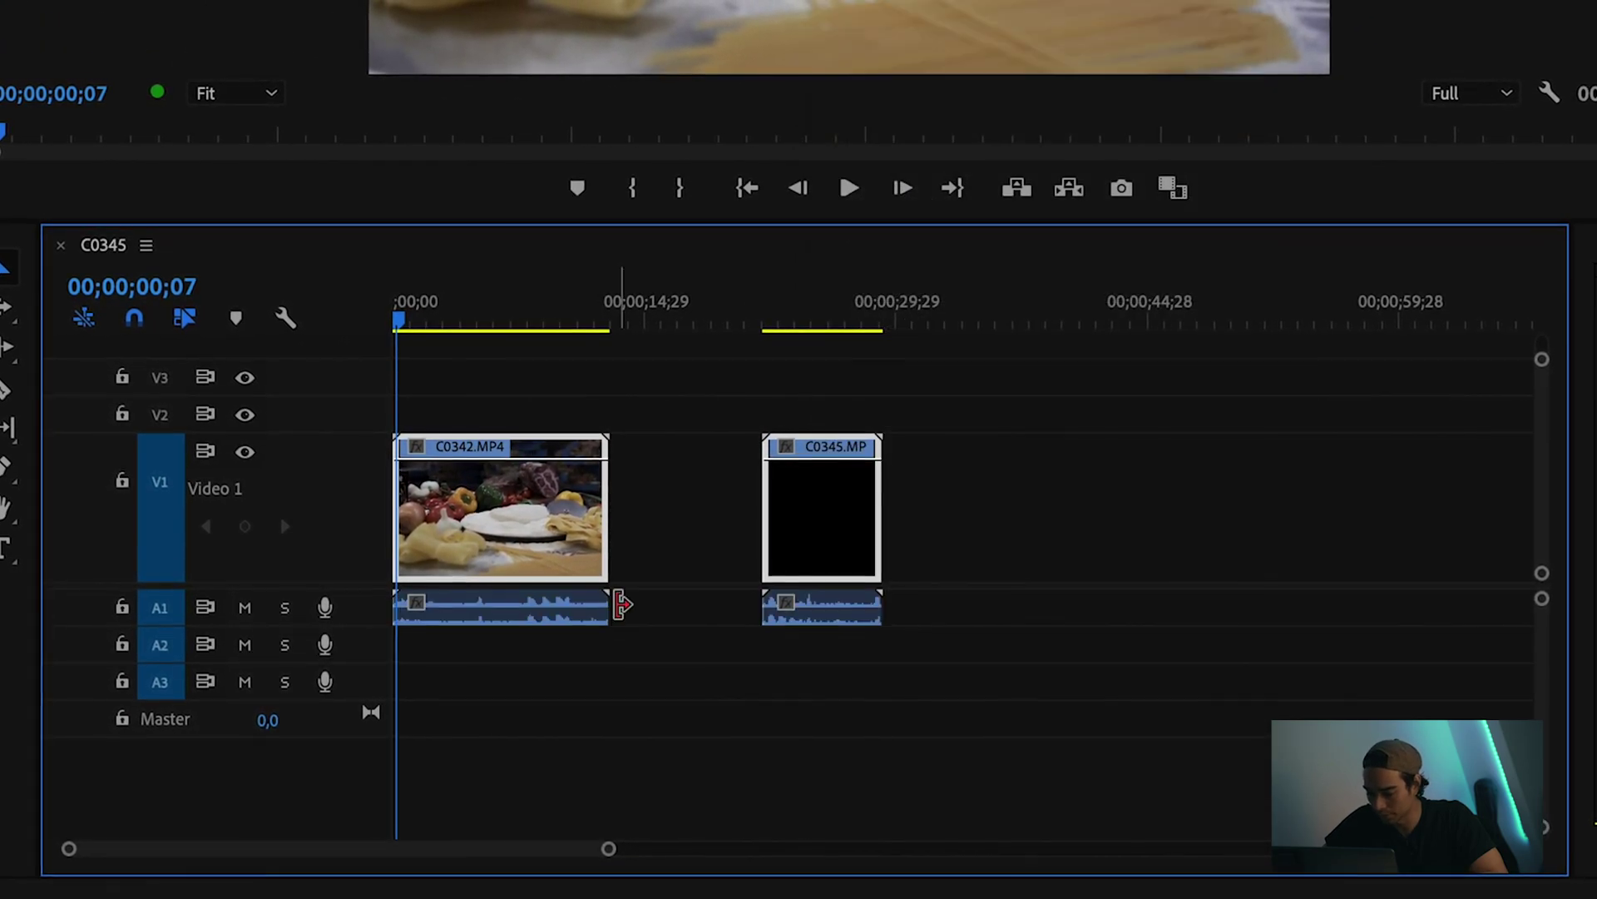
pyautogui.moveTo(525, 742); pyautogui.dragTo(817, 632)
pyautogui.press('Delete')
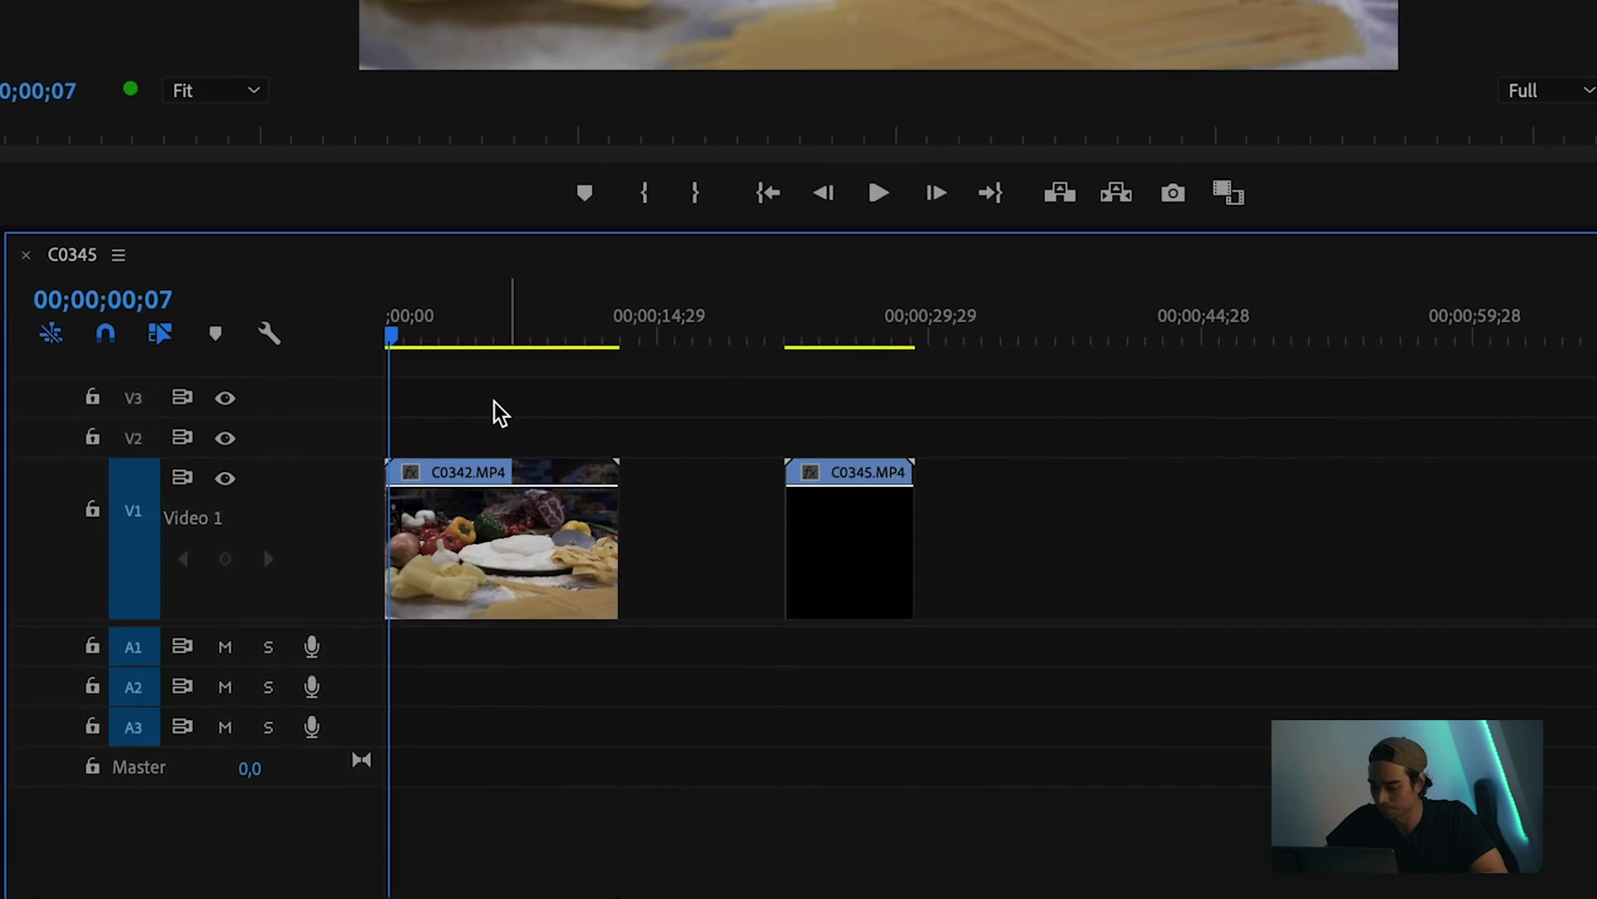
# Step: Switch the C0342 clip's on-clip rubber band to Time Remapping speed
pyautogui.click(411, 481)
pyautogui.moveTo(503, 582)
pyautogui.click(774, 582)
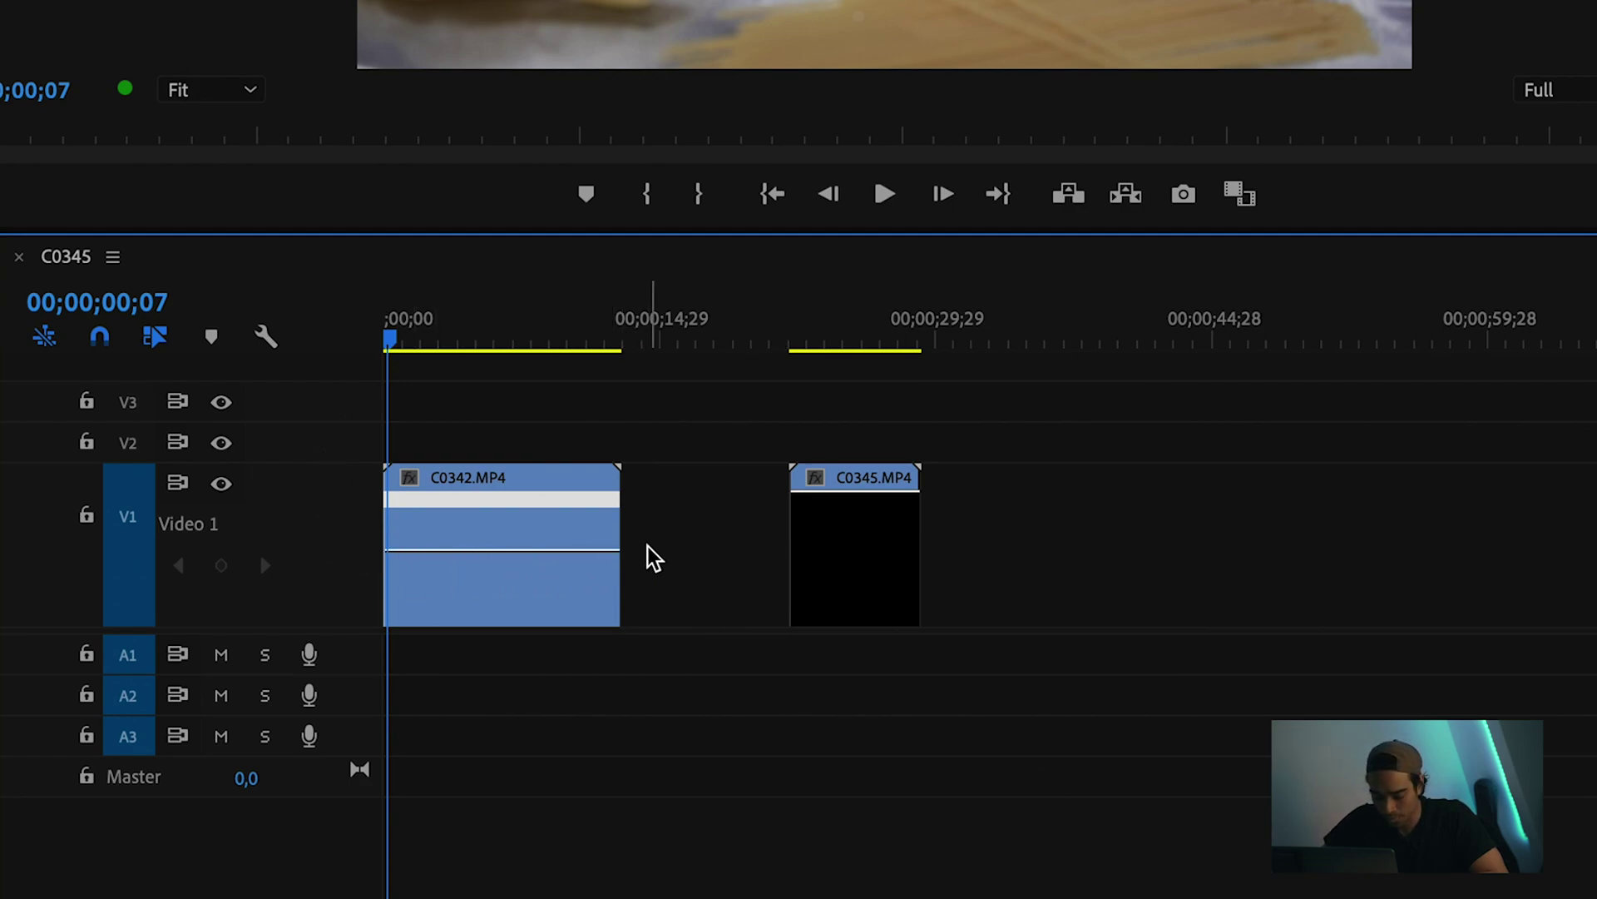
pyautogui.moveTo(471, 550); pyautogui.dragTo(470, 662)
pyautogui.hotkey('ctrl', 'z')
pyautogui.hotkey('ctrl', 'z')
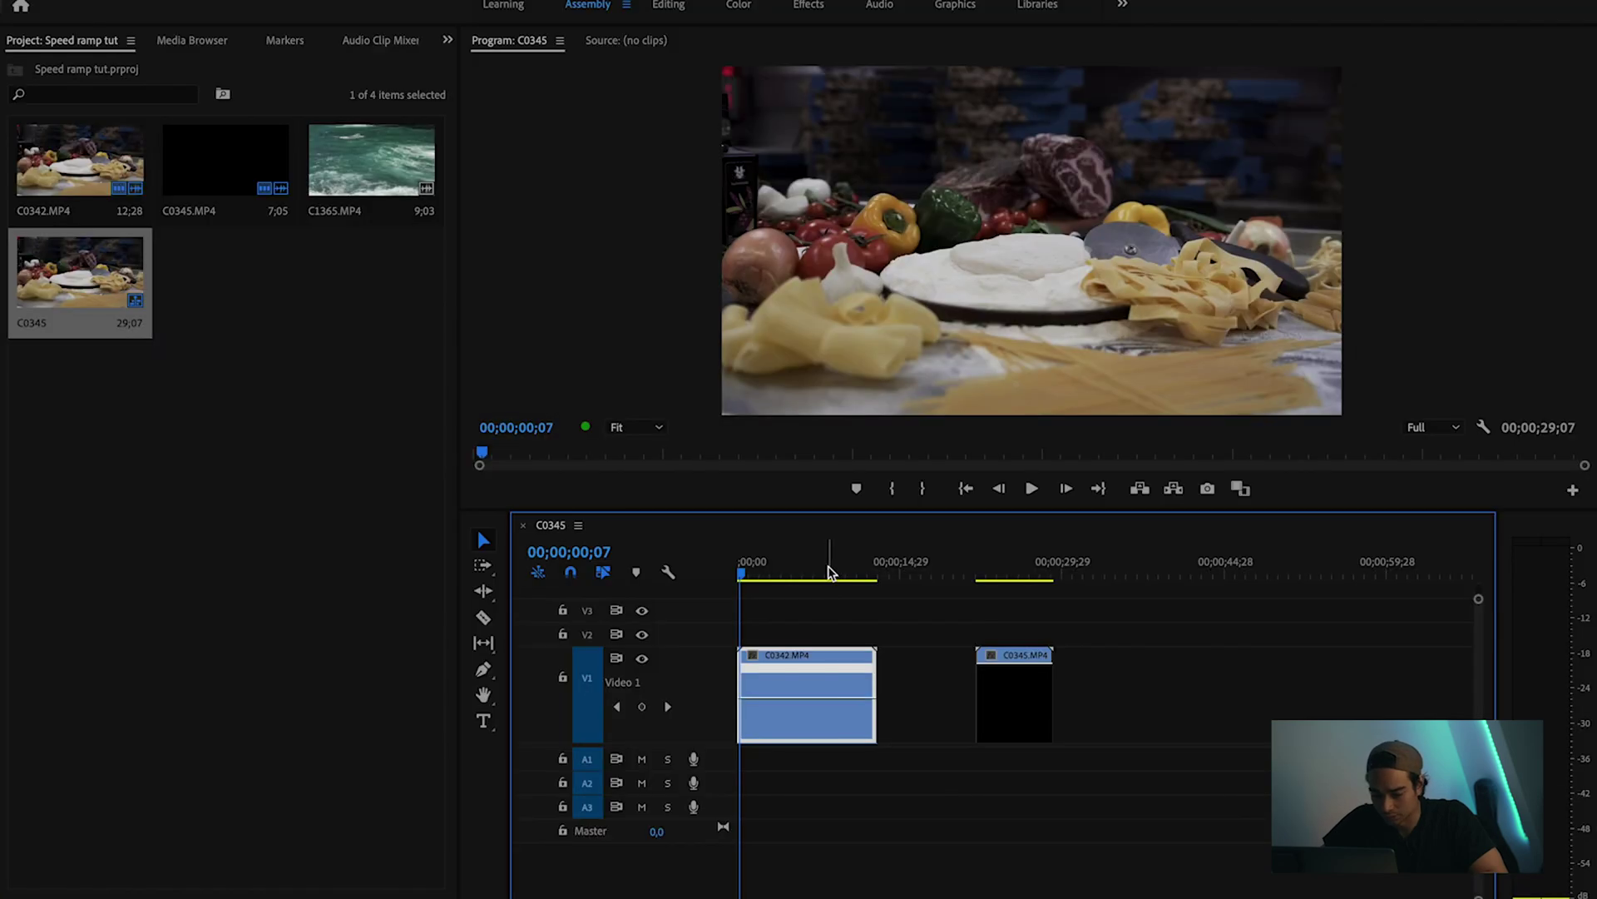
# Step: Scrub through C0342 and add a speed keyframe at 00;00;10;02
pyautogui.moveTo(514, 344); pyautogui.dragTo(523, 346)
pyautogui.moveTo(819, 580); pyautogui.dragTo(850, 582)
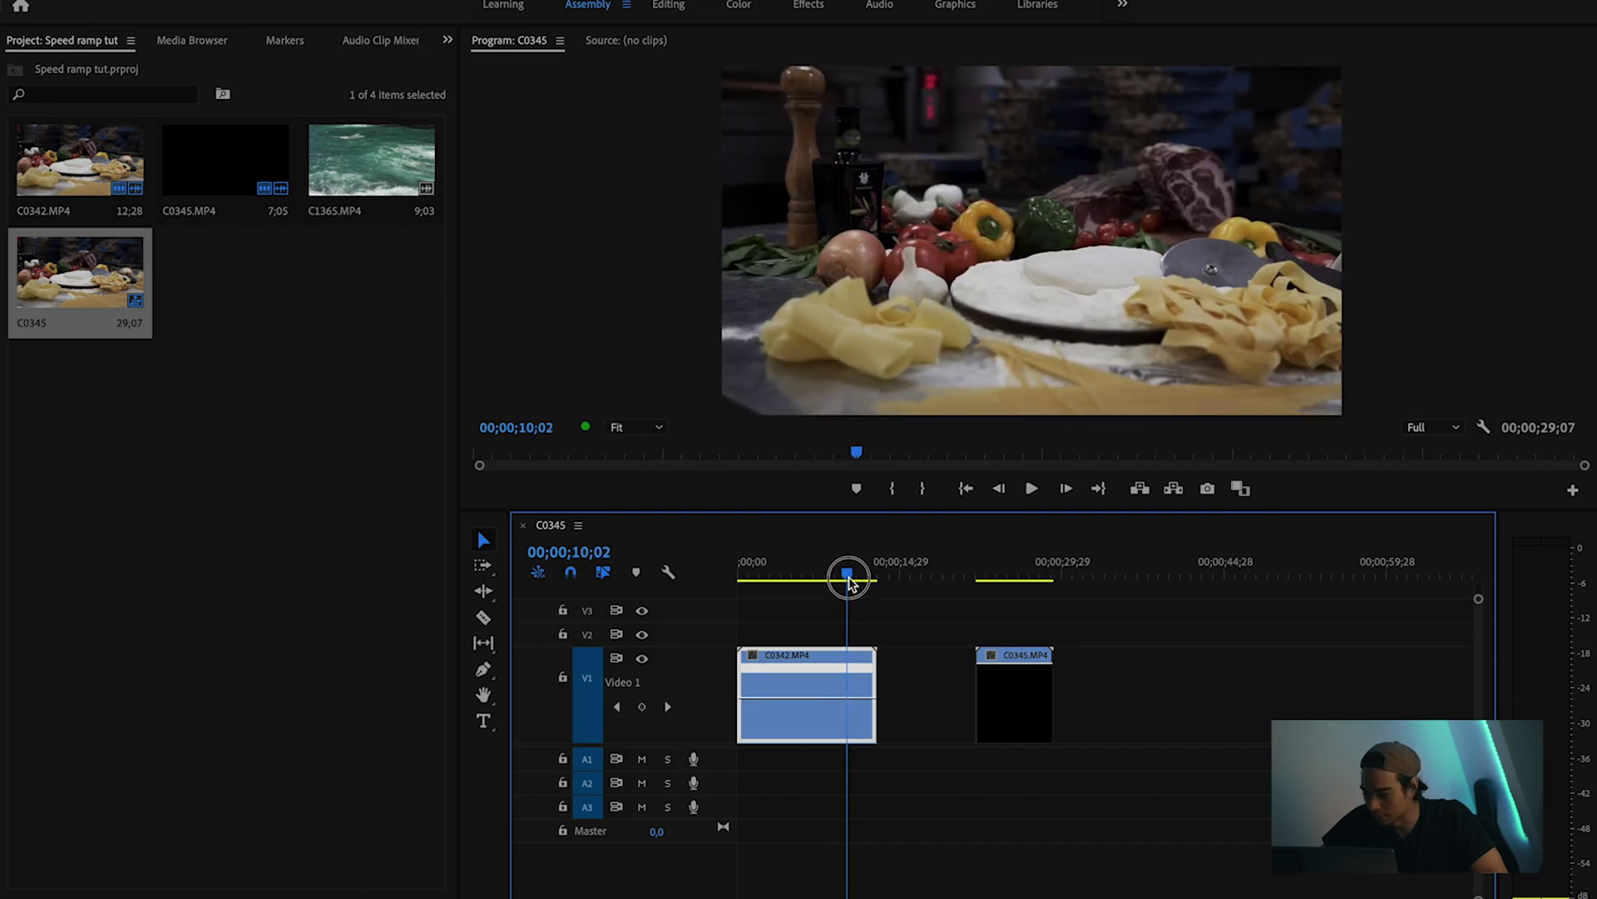
pyautogui.click(643, 709)
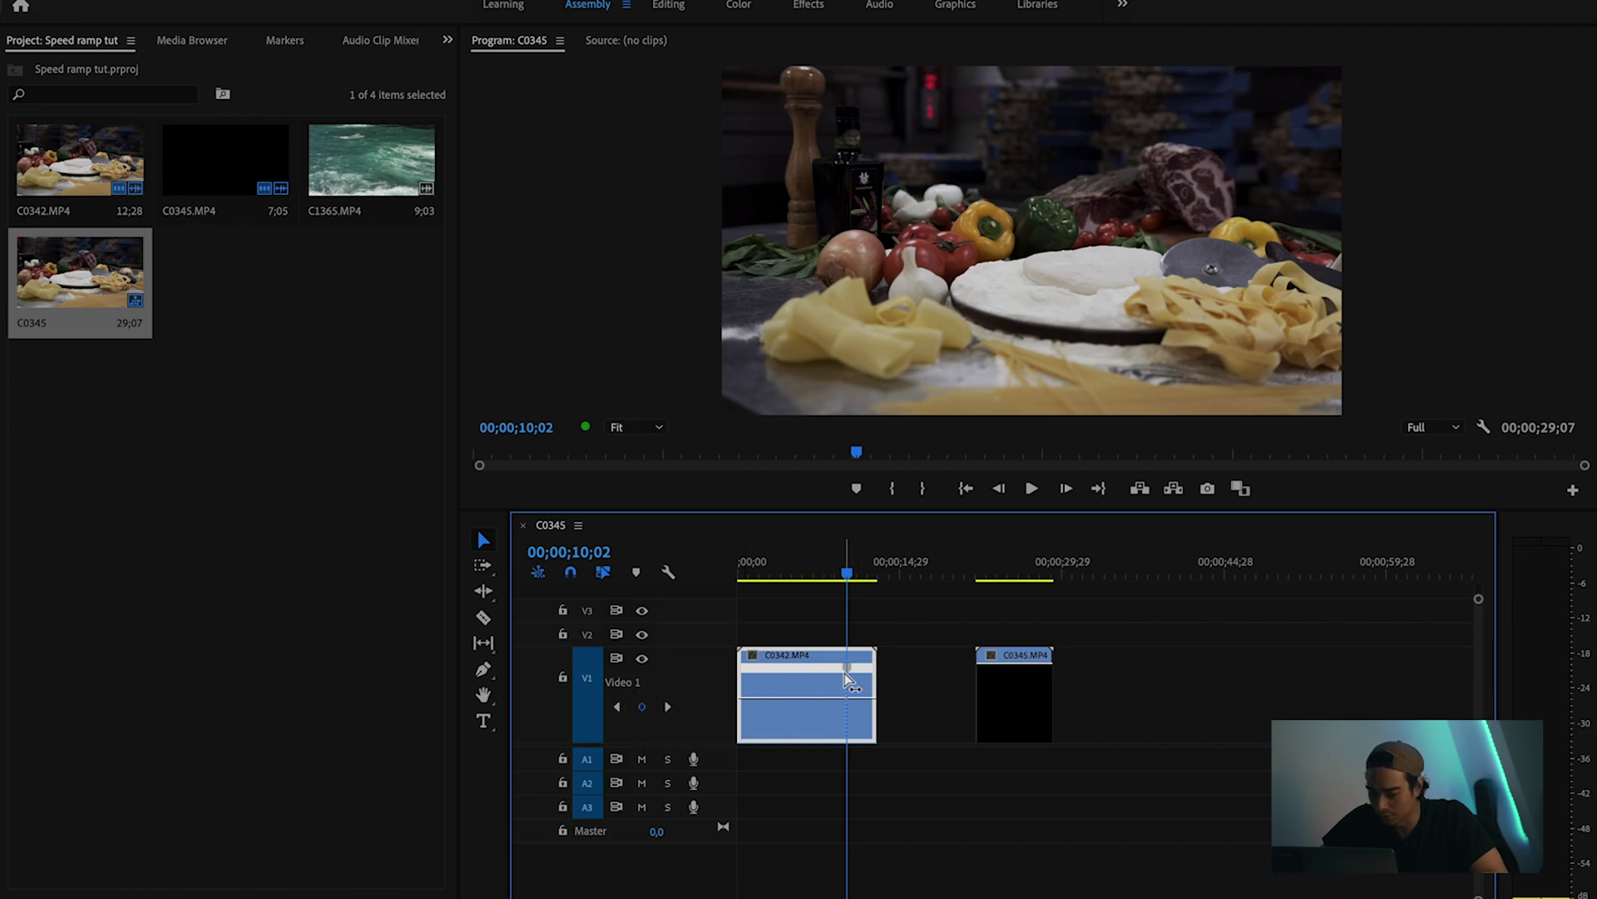
# Step: Split C0342's speed keyframe into a short ramp and raise the speed after it to about 201%
pyautogui.scroll(10, 850, 679)
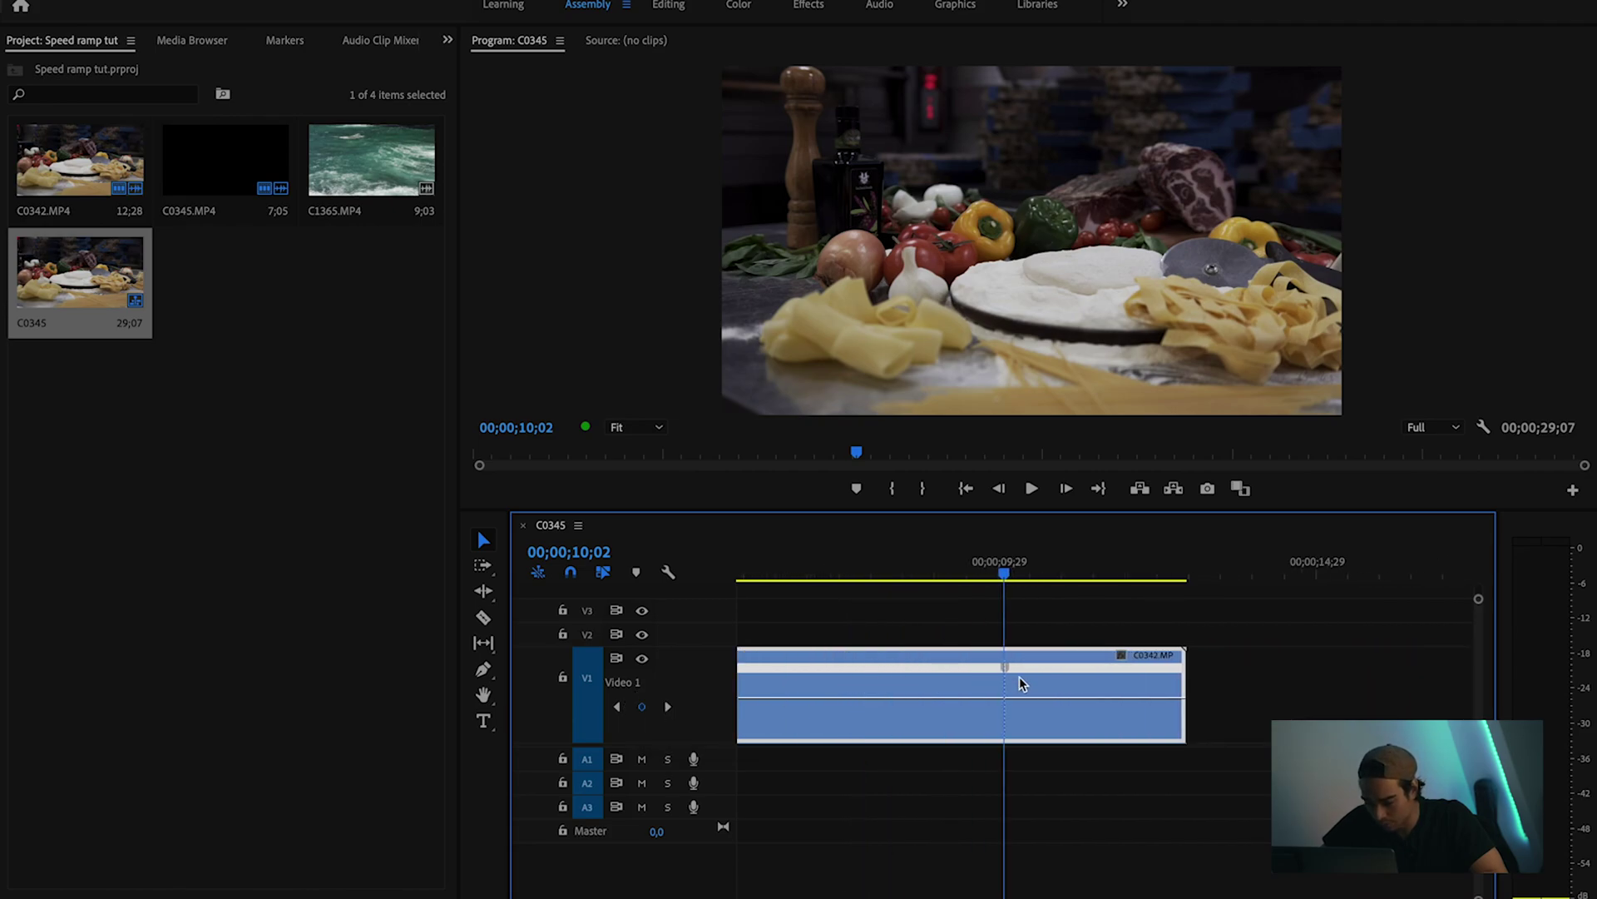
pyautogui.moveTo(1005, 666)
pyautogui.mouseDown()
pyautogui.moveTo(975, 664)
pyautogui.moveTo(1015, 665)
pyautogui.mouseUp()
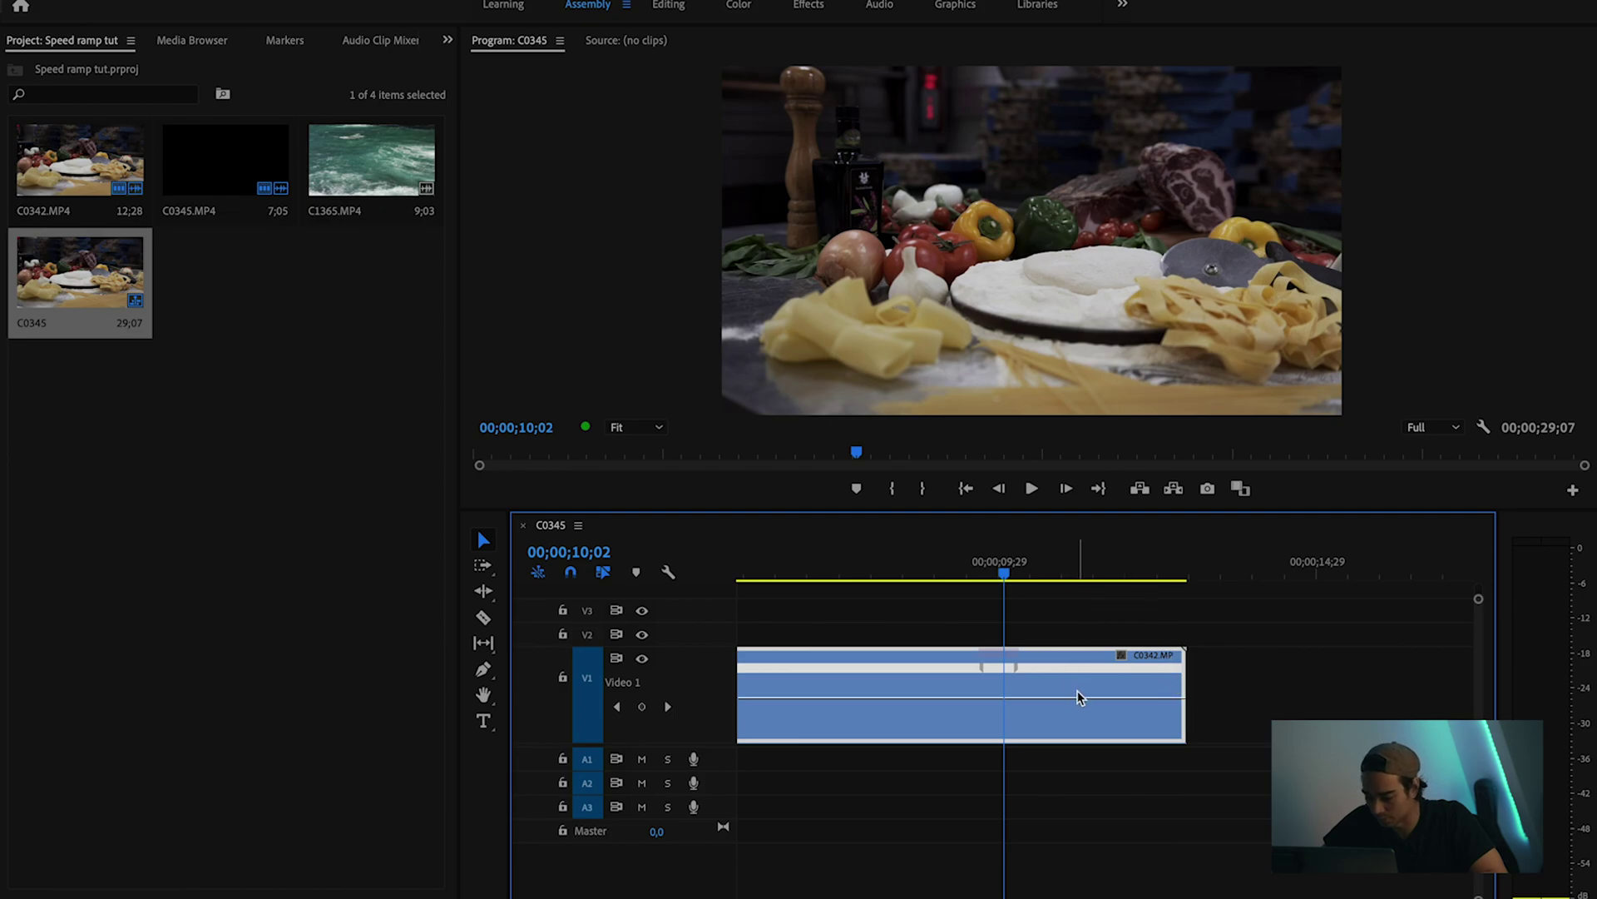
pyautogui.moveTo(1082, 699); pyautogui.dragTo(1082, 689)
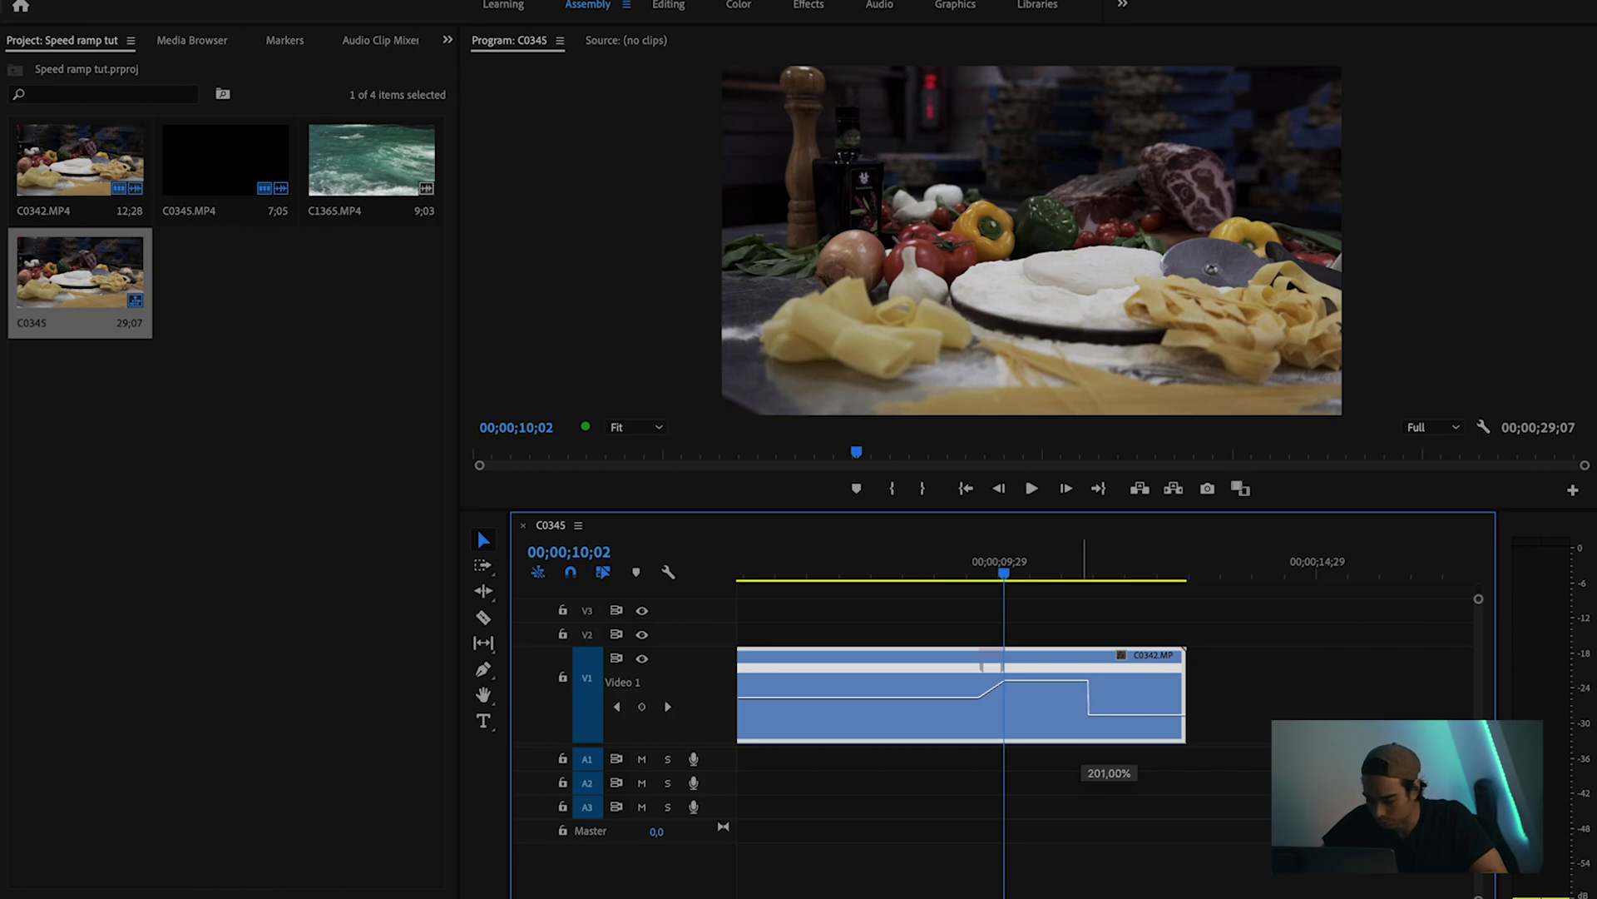
pyautogui.moveTo(1082, 681); pyautogui.dragTo(1082, 681)
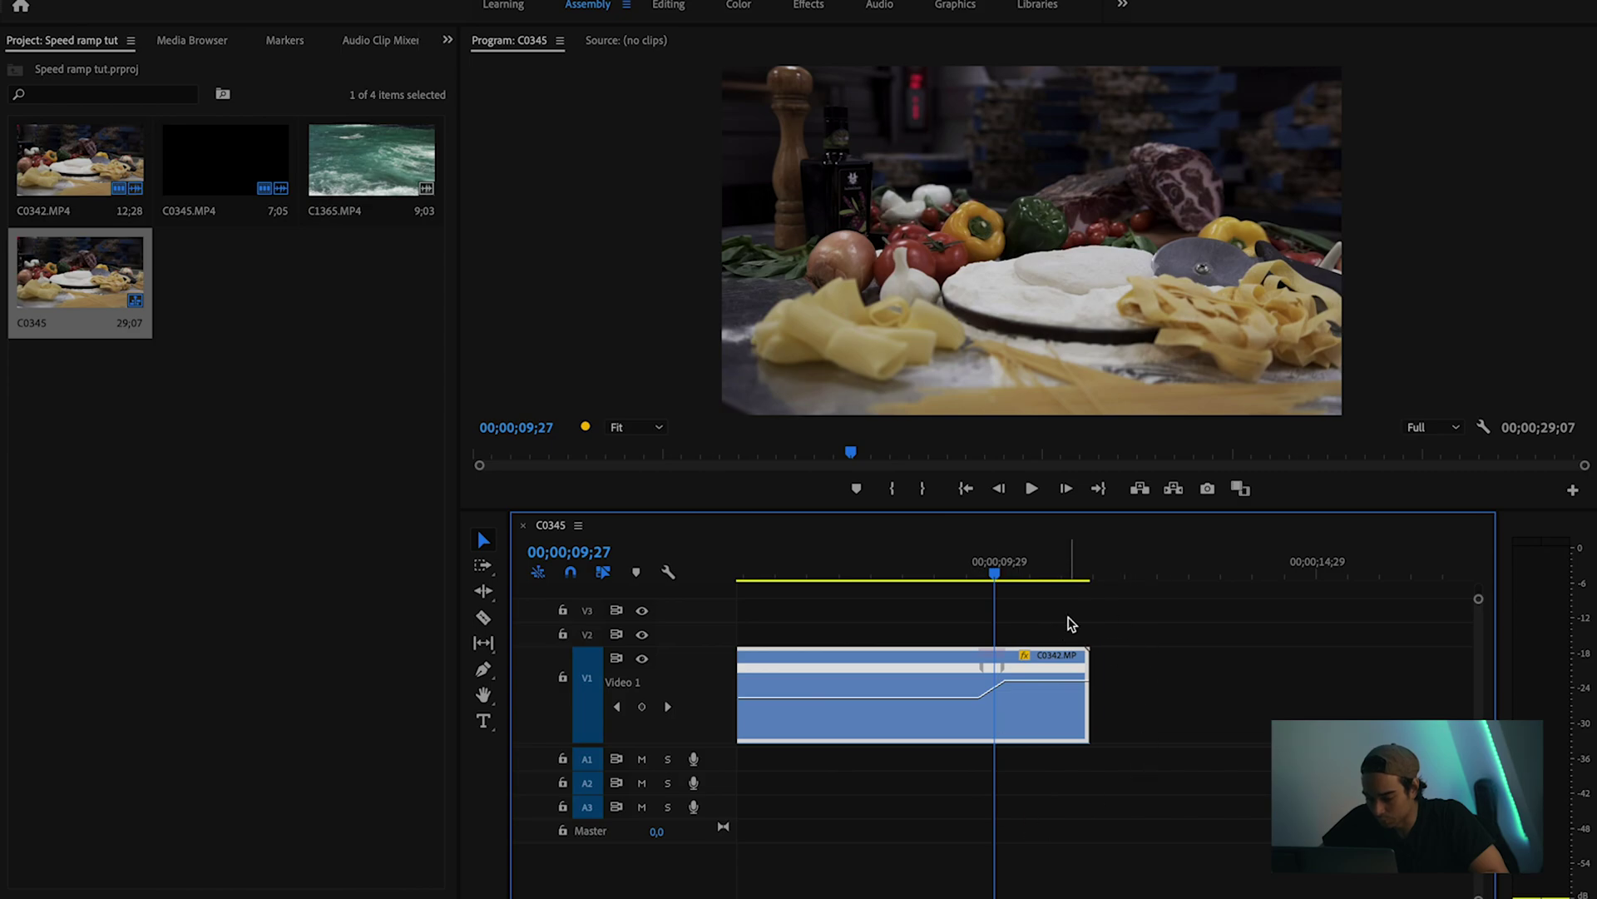
# Step: Bend C0342's speed ramp into a smooth curve and widen it by pulling its keyframe halves apart
pyautogui.click(1050, 572)
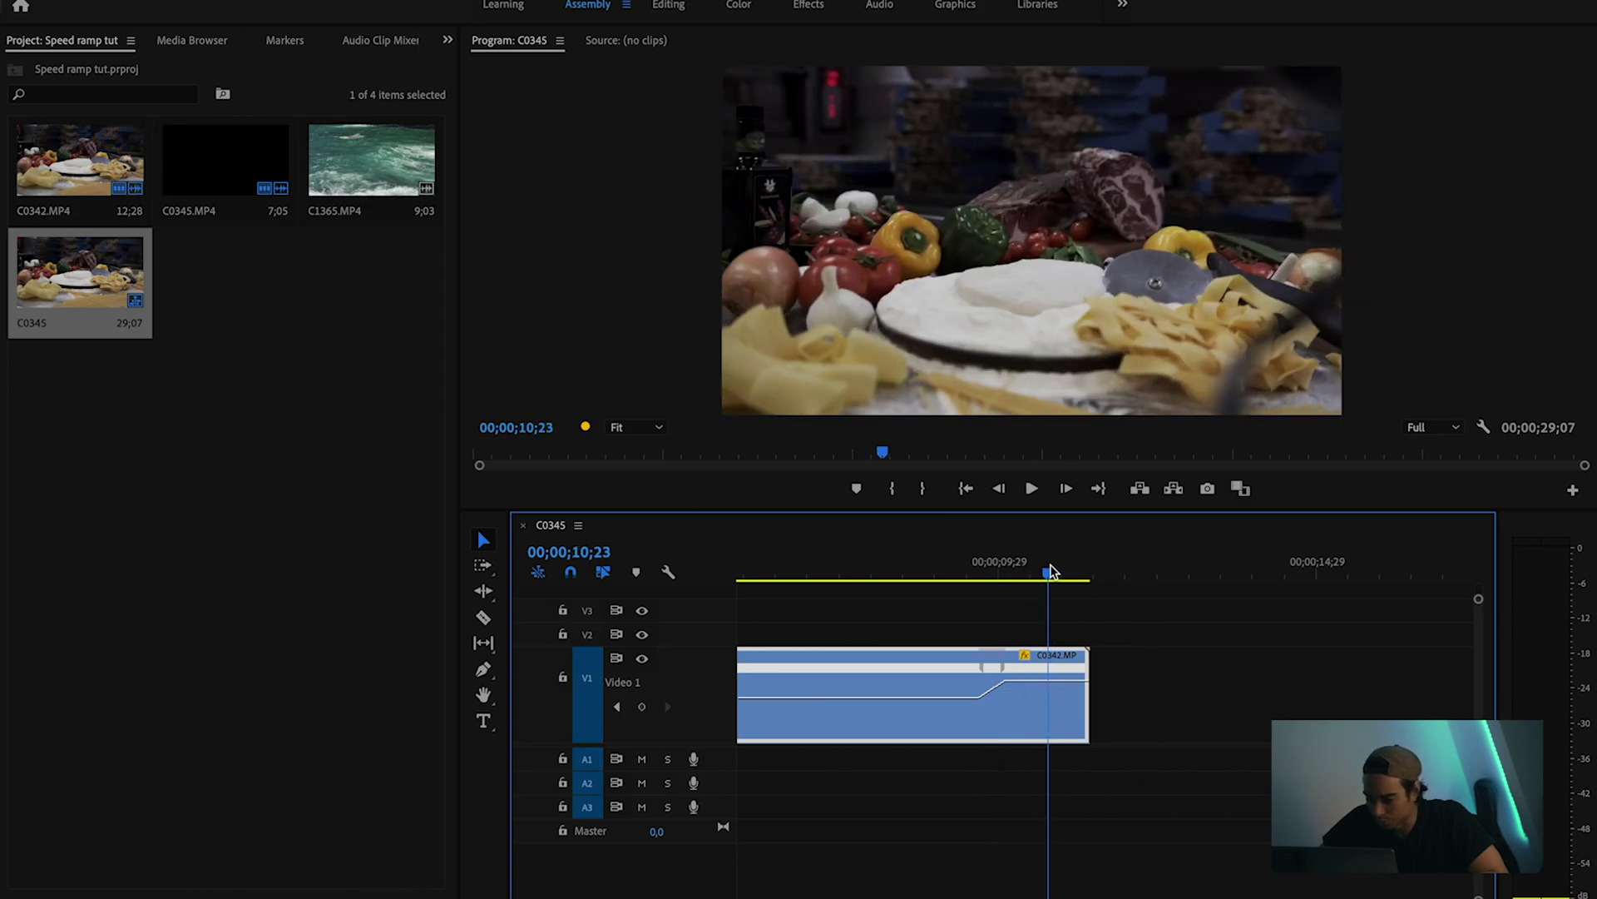
pyautogui.click(1004, 673)
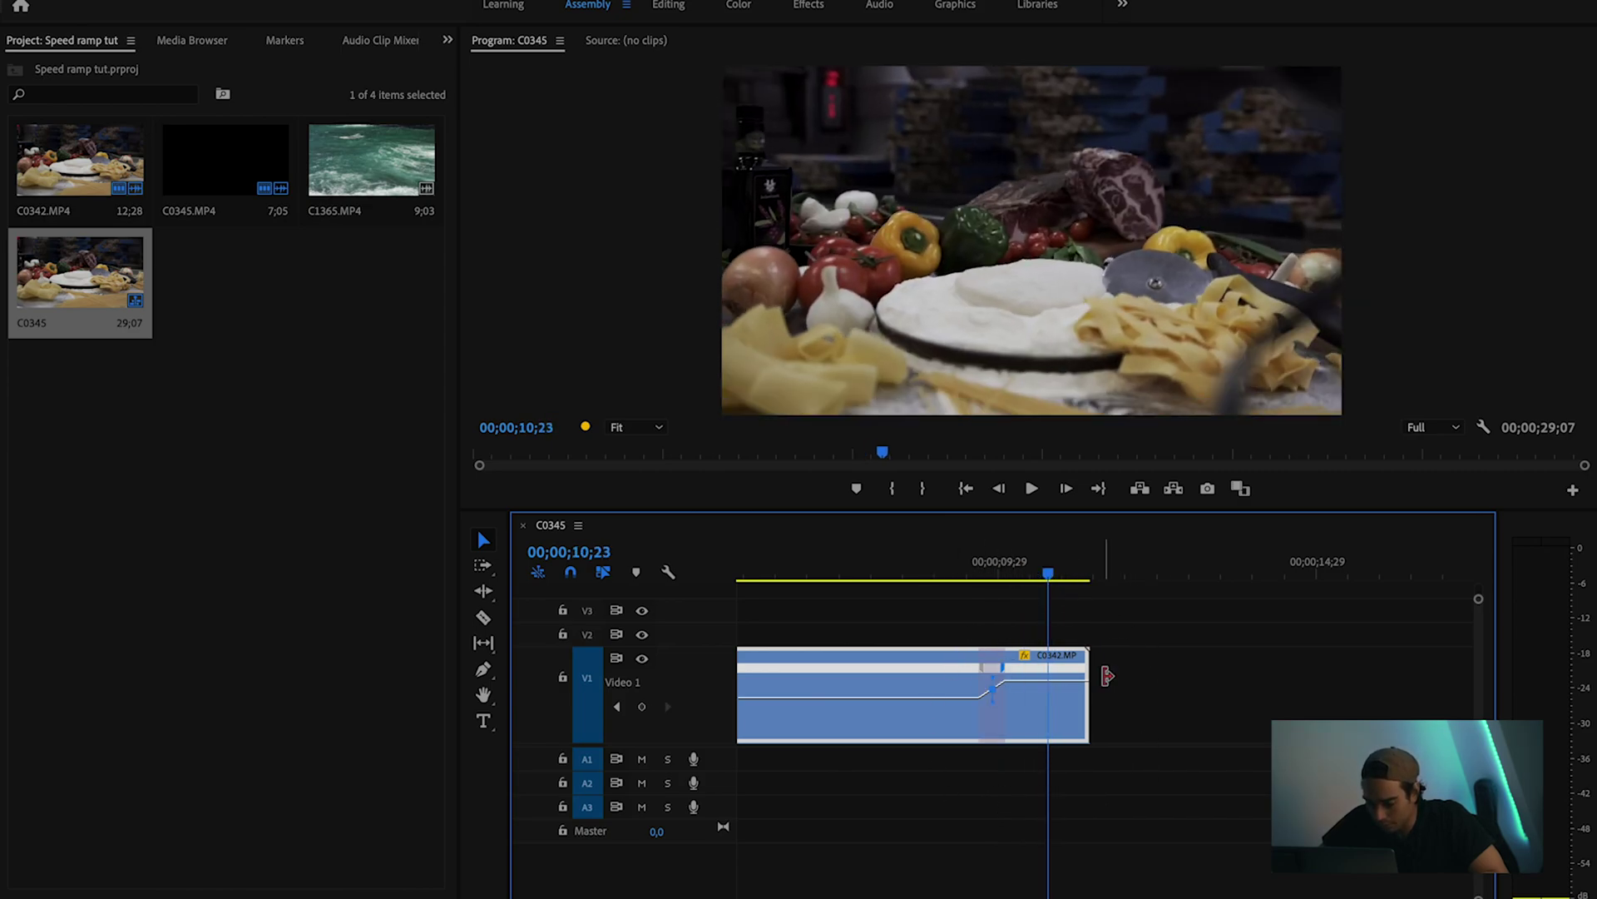
pyautogui.moveTo(1013, 671)
pyautogui.mouseDown()
pyautogui.moveTo(990, 678)
pyautogui.moveTo(1013, 681)
pyautogui.mouseUp()
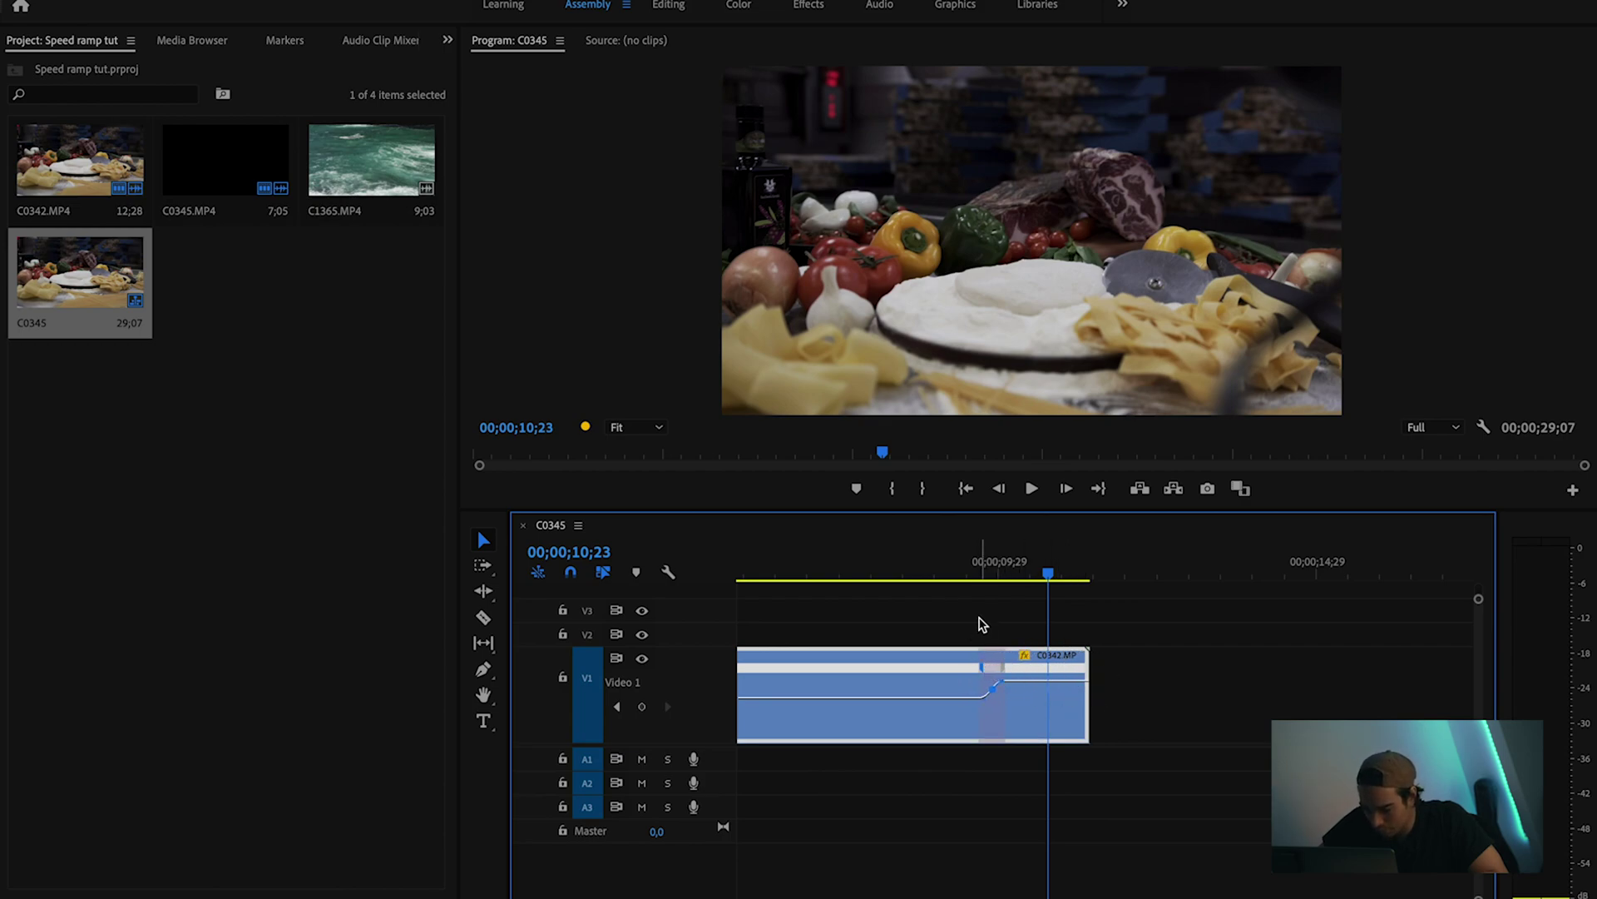
pyautogui.moveTo(981, 665); pyautogui.dragTo(1014, 663)
pyautogui.moveTo(1020, 572)
pyautogui.mouseDown()
pyautogui.moveTo(1043, 574)
pyautogui.moveTo(995, 571)
pyautogui.moveTo(1016, 580)
pyautogui.mouseUp()
pyautogui.moveTo(1025, 656); pyautogui.dragTo(1012, 678)
pyautogui.moveTo(1015, 568)
pyautogui.mouseDown()
pyautogui.moveTo(988, 570)
pyautogui.moveTo(1014, 572)
pyautogui.mouseUp()
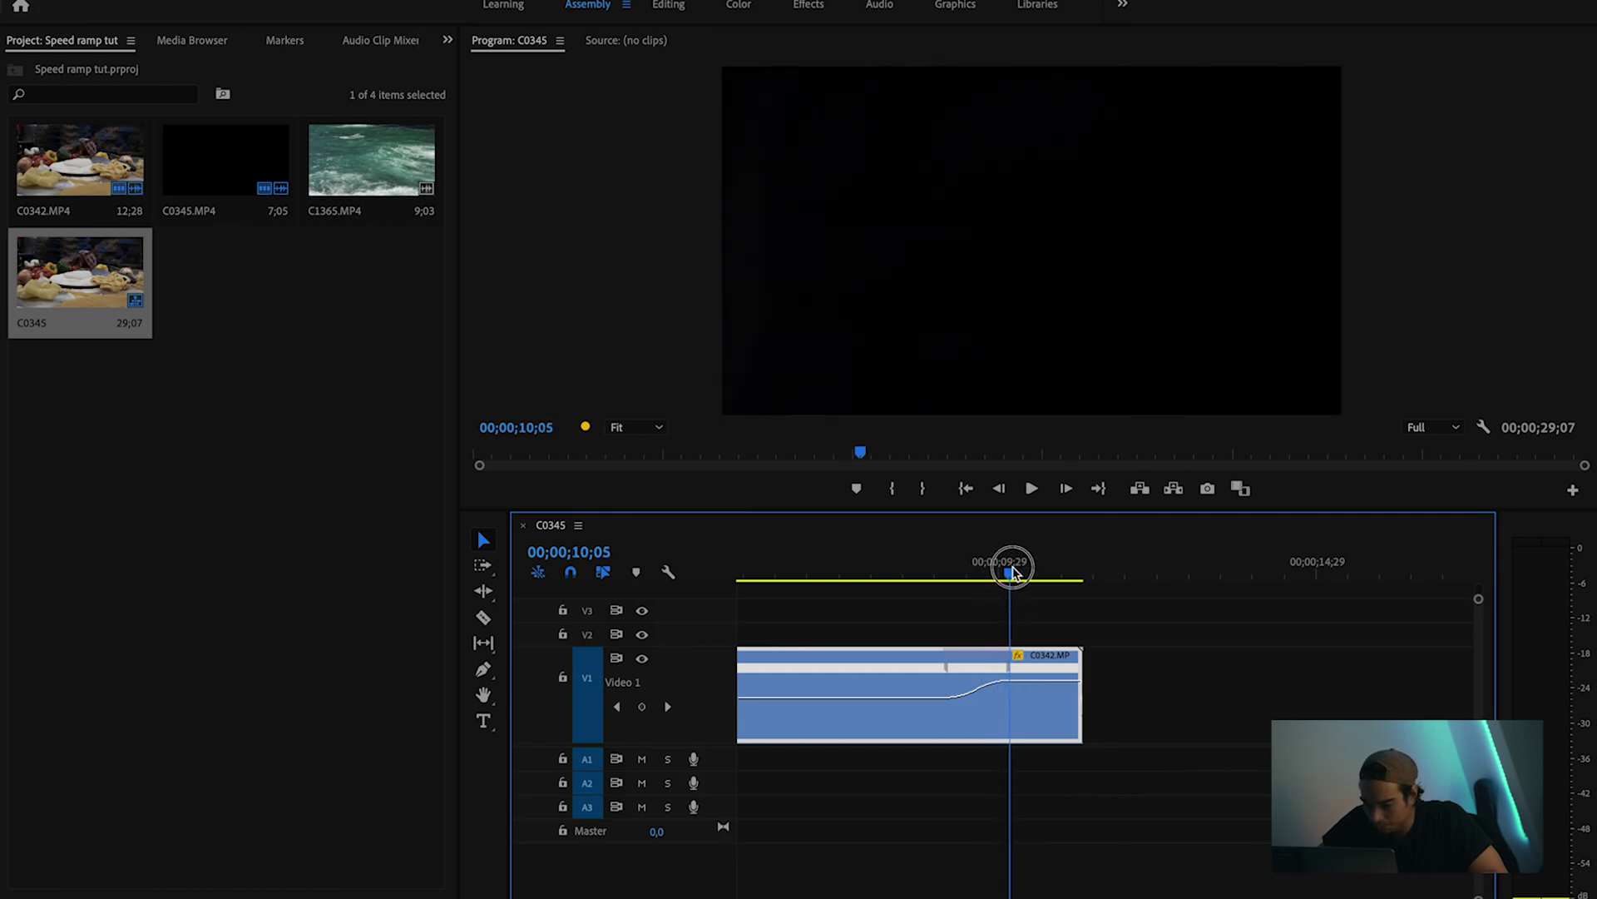
# Step: Lower the speed of the C0342 section before the ramp to about 51%
pyautogui.moveTo(1093, 673); pyautogui.dragTo(1075, 706)
pyautogui.press('-')
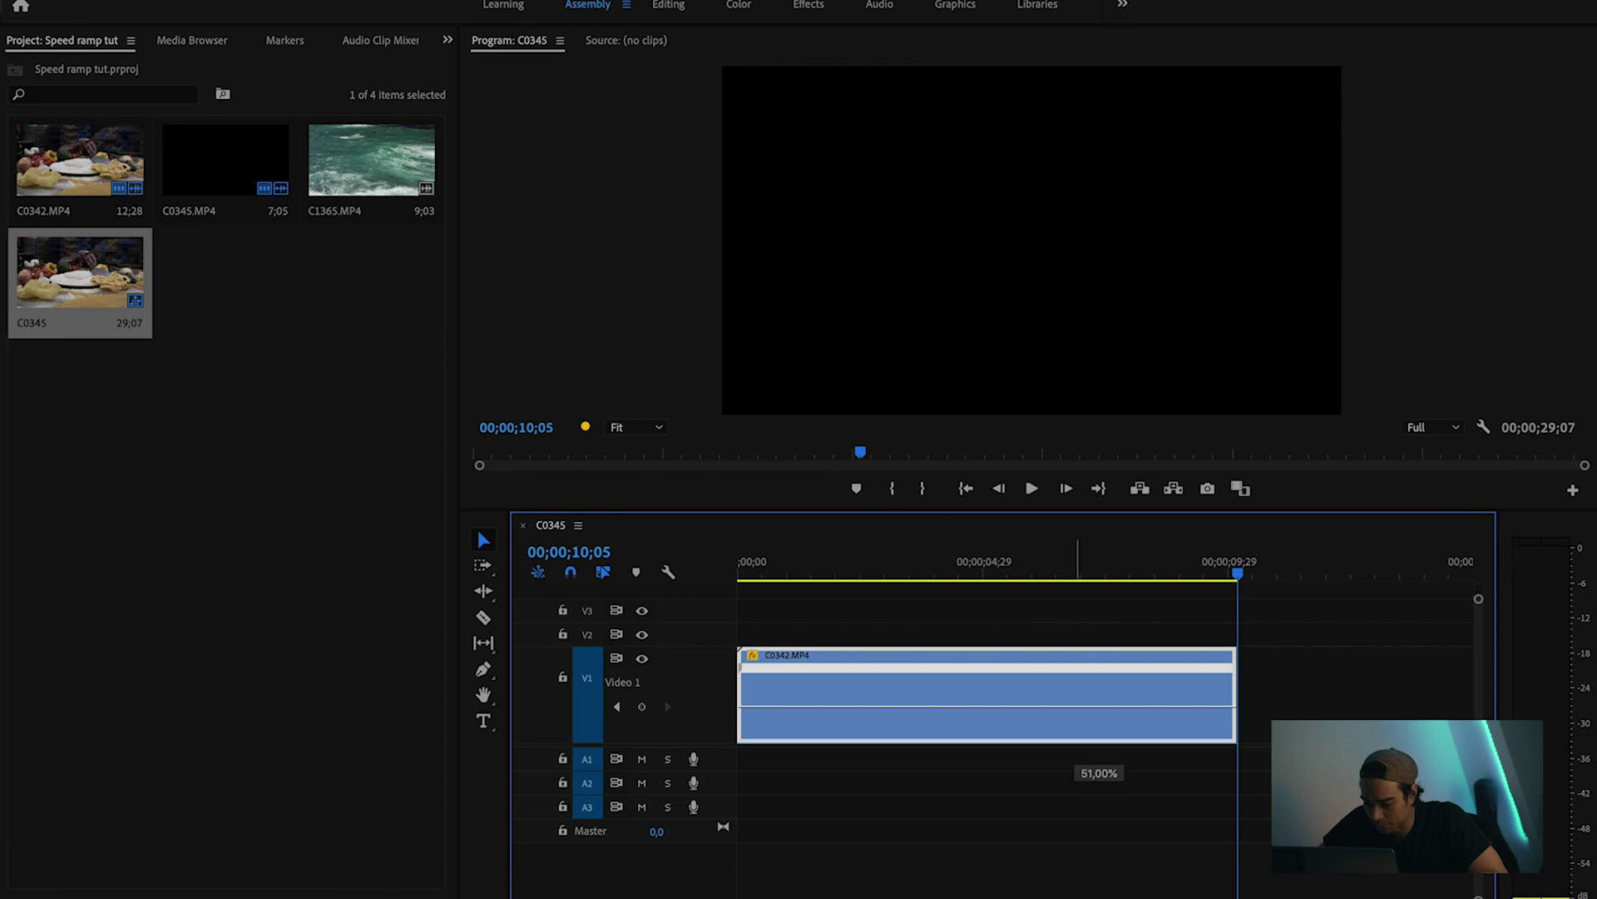
pyautogui.moveTo(1075, 742); pyautogui.dragTo(1075, 743)
pyautogui.scroll(-5, 1118, 747)
pyautogui.scroll(3, 923, 743)
pyautogui.hscroll(-3, 923, 749)
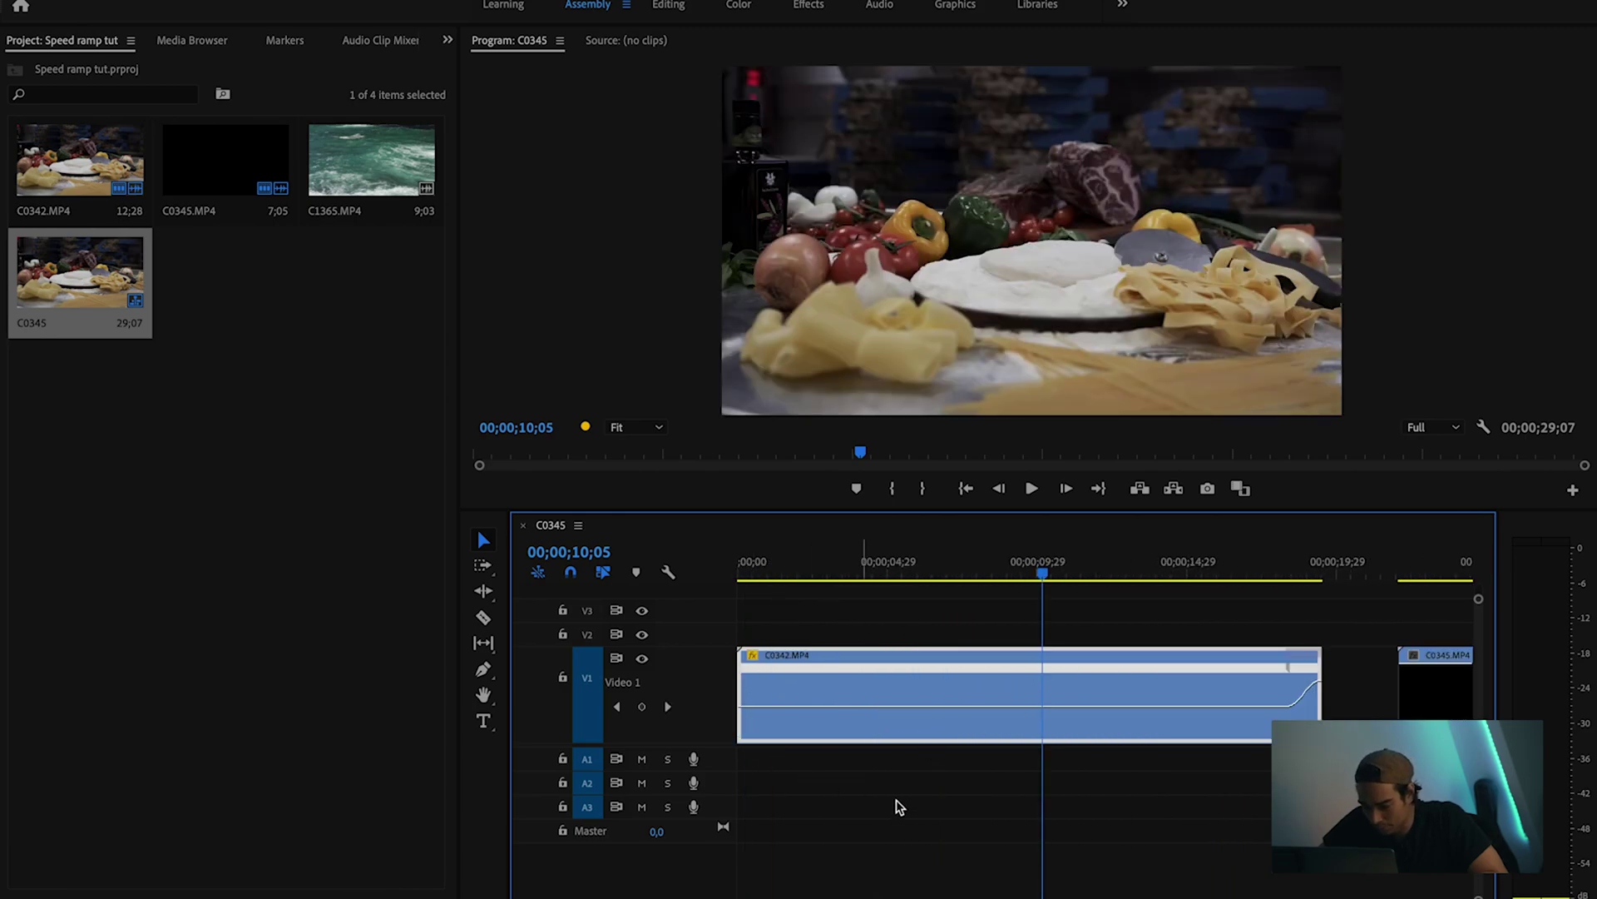
# Step: Trim the beginning of C0342 up to 00;00;17;20 and place the remaining clip at the sequence start
pyautogui.moveTo(1152, 572); pyautogui.dragTo(1273, 557)
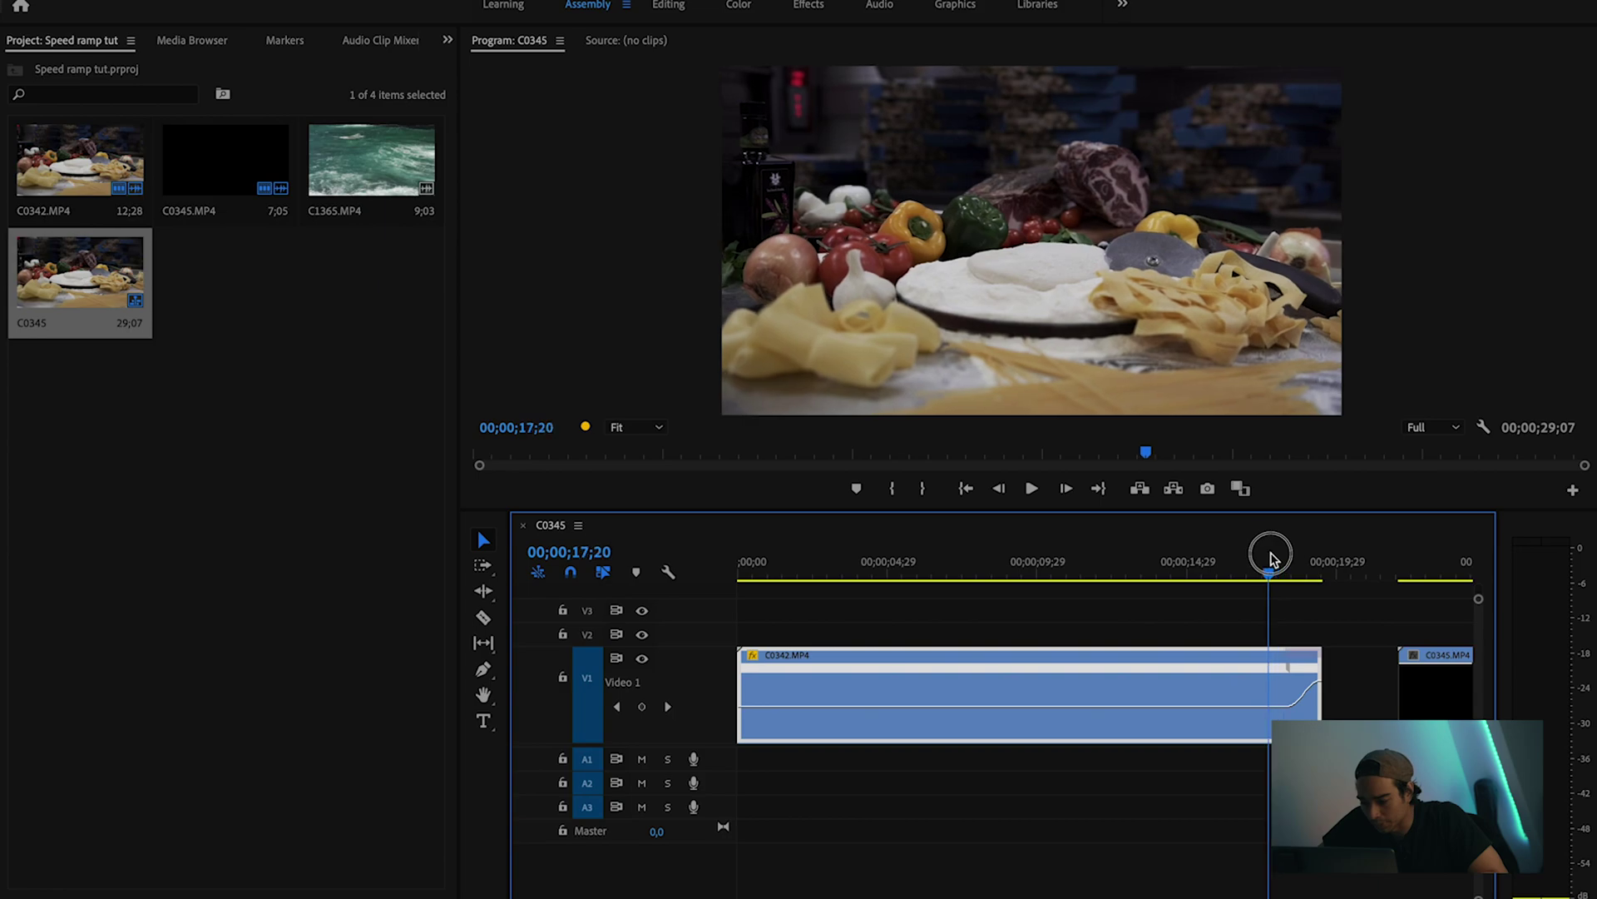
pyautogui.moveTo(747, 687)
pyautogui.mouseDown()
pyautogui.moveTo(1279, 682)
pyautogui.moveTo(744, 699)
pyautogui.mouseUp()
pyautogui.press('Home')
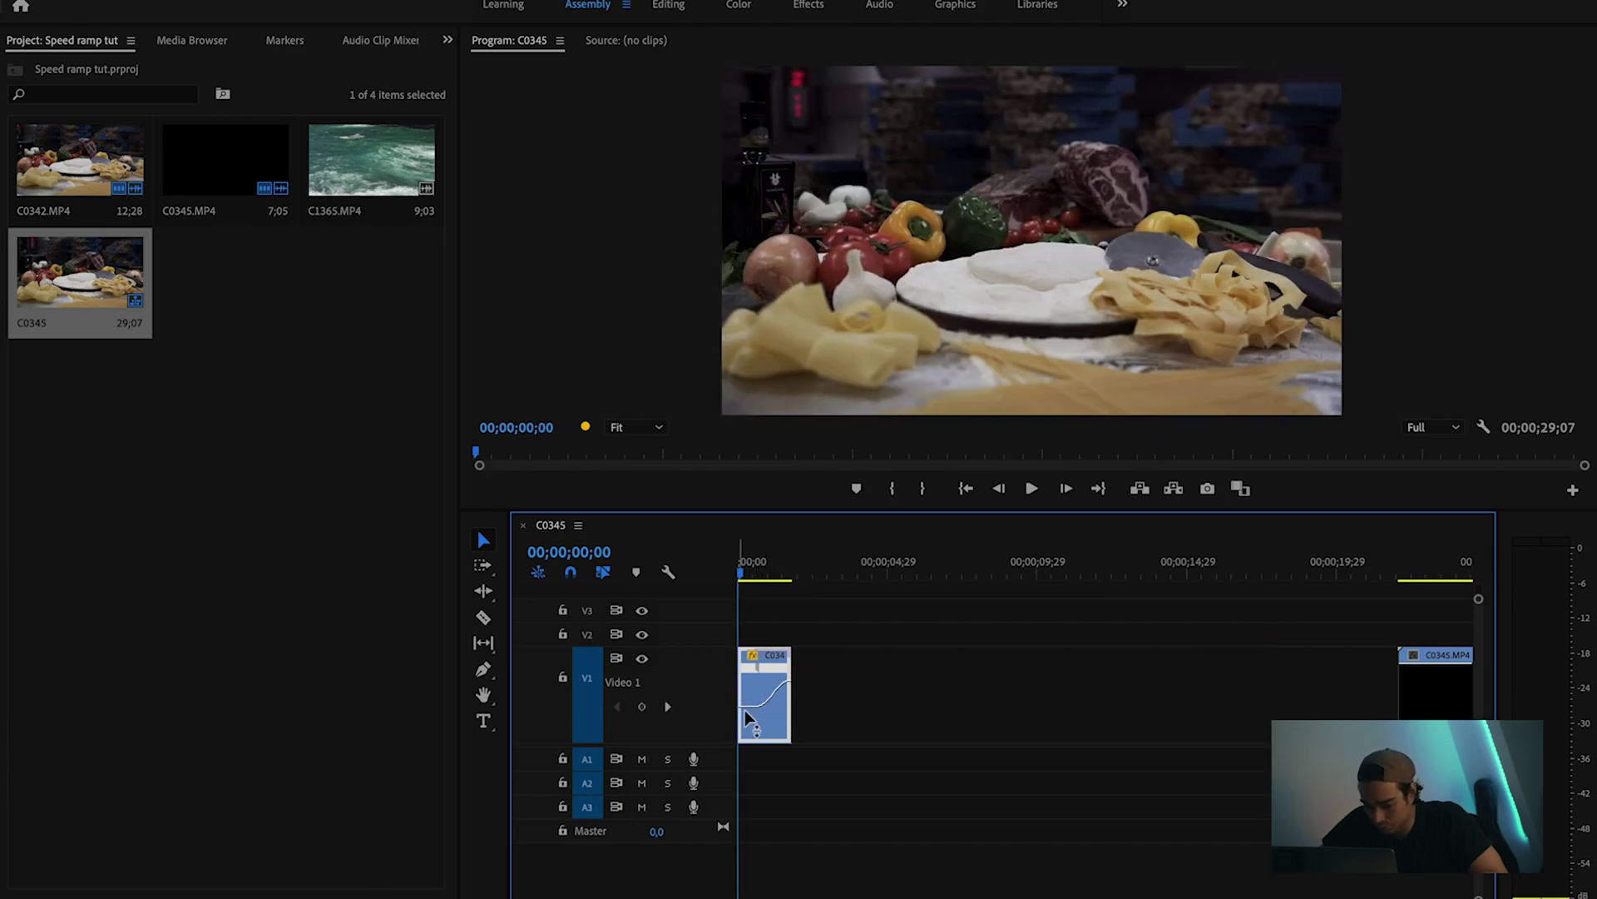
# Step: Move C0345 close behind C0342 and trim about 1.5 seconds off its beginning
pyautogui.moveTo(1437, 692); pyautogui.dragTo(913, 690)
pyautogui.click(877, 568)
pyautogui.moveTo(877, 569); pyautogui.dragTo(936, 574)
pyautogui.moveTo(878, 688); pyautogui.dragTo(920, 684)
pyautogui.doubleClick(920, 699)
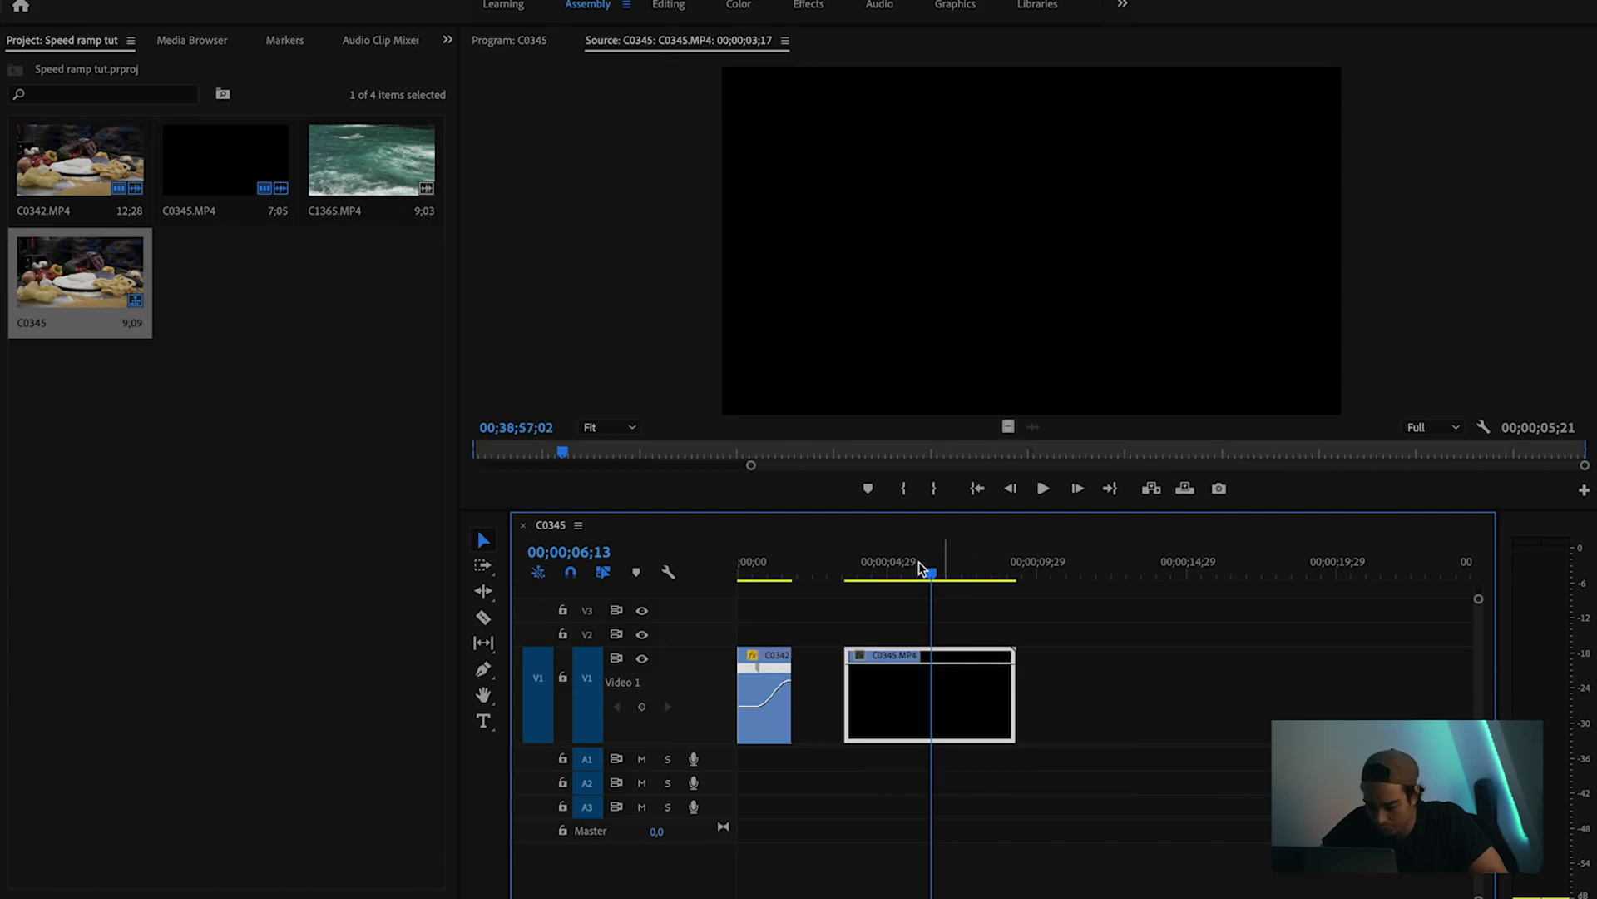
# Step: Show the Time Remapping speed line on C0345 and add a speed keyframe at 00;00;05;04
pyautogui.click(861, 659)
pyautogui.moveTo(916, 714)
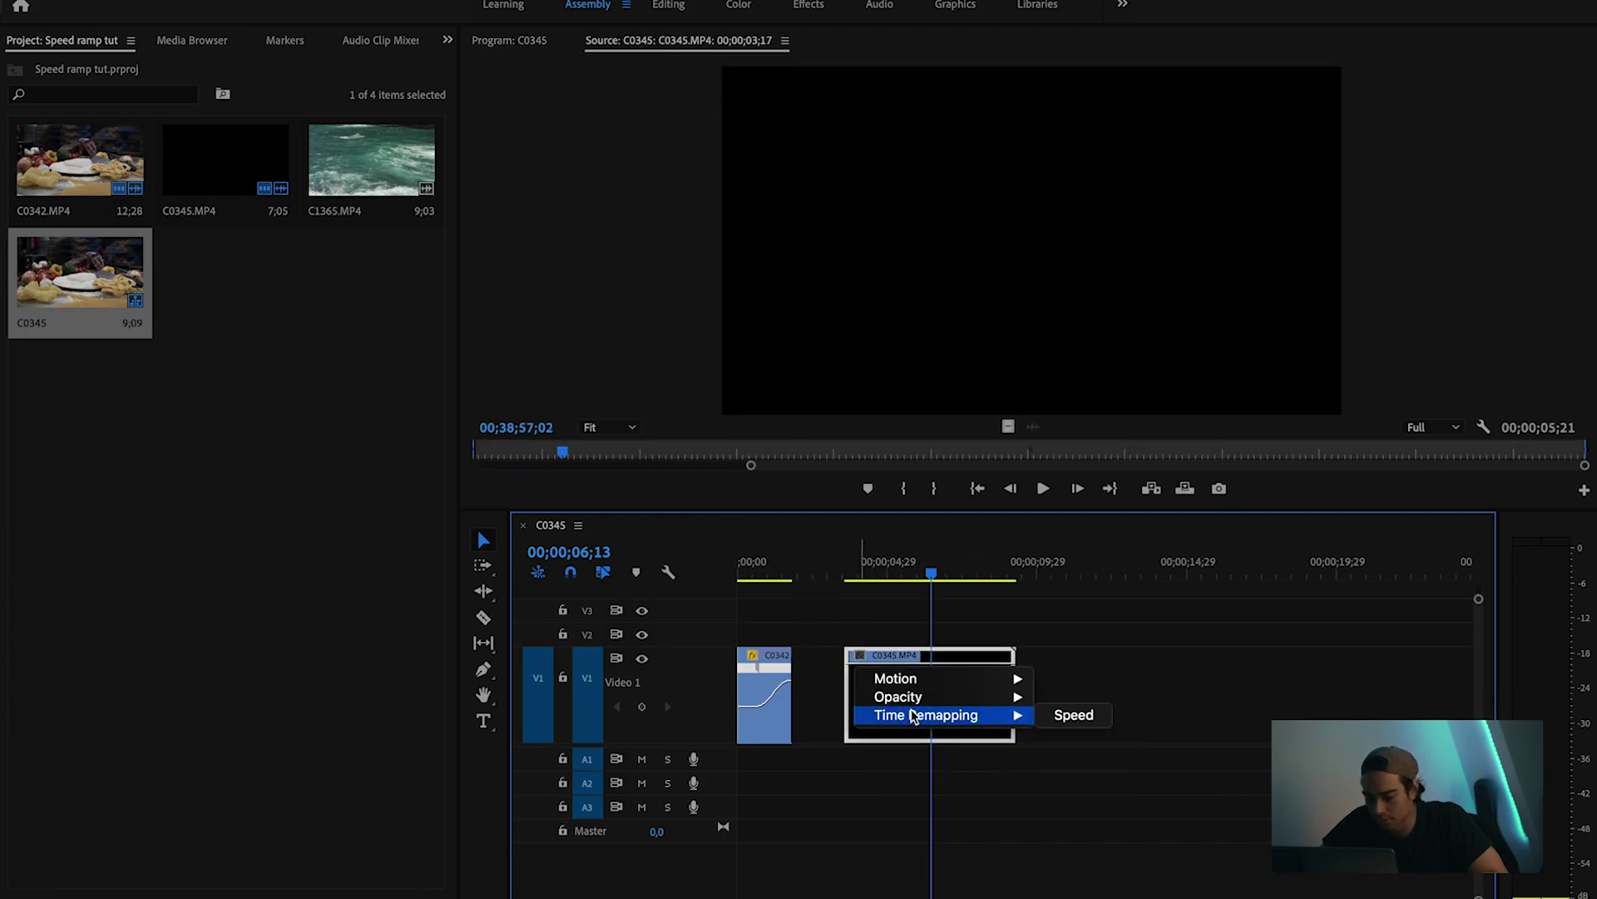
pyautogui.click(1061, 720)
pyautogui.moveTo(898, 572)
pyautogui.mouseDown()
pyautogui.moveTo(849, 573)
pyautogui.moveTo(895, 573)
pyautogui.mouseUp()
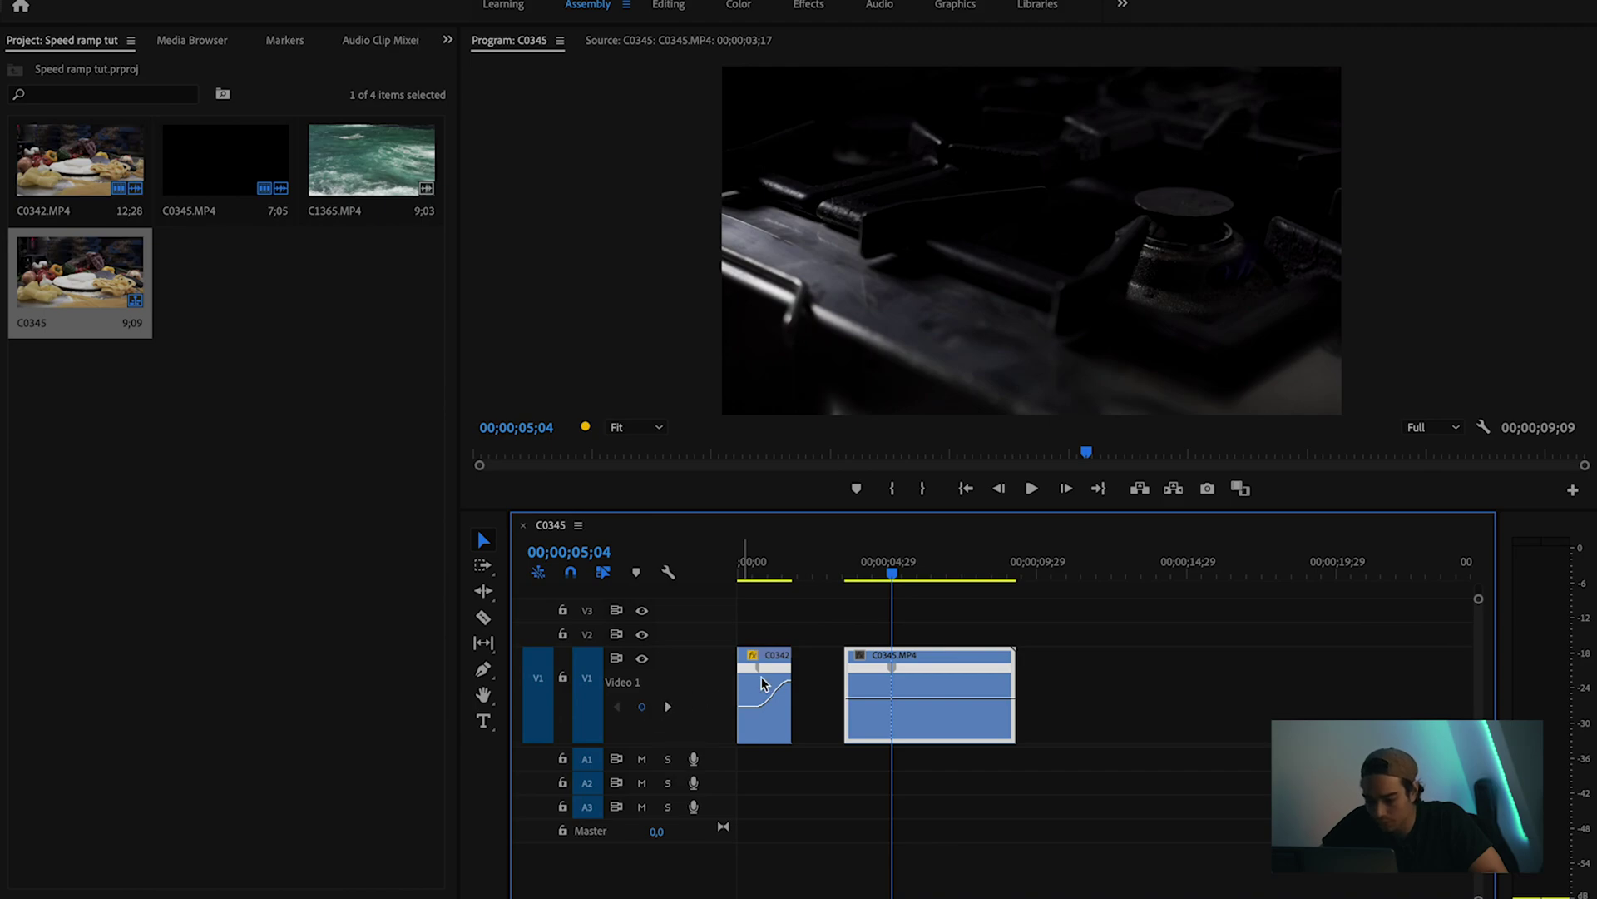
# Step: Split C0345's speed keyframe into a ramp and raise the speed before it to about 199%
pyautogui.scroll(3, 866, 657)
pyautogui.moveTo(957, 673); pyautogui.dragTo(998, 670)
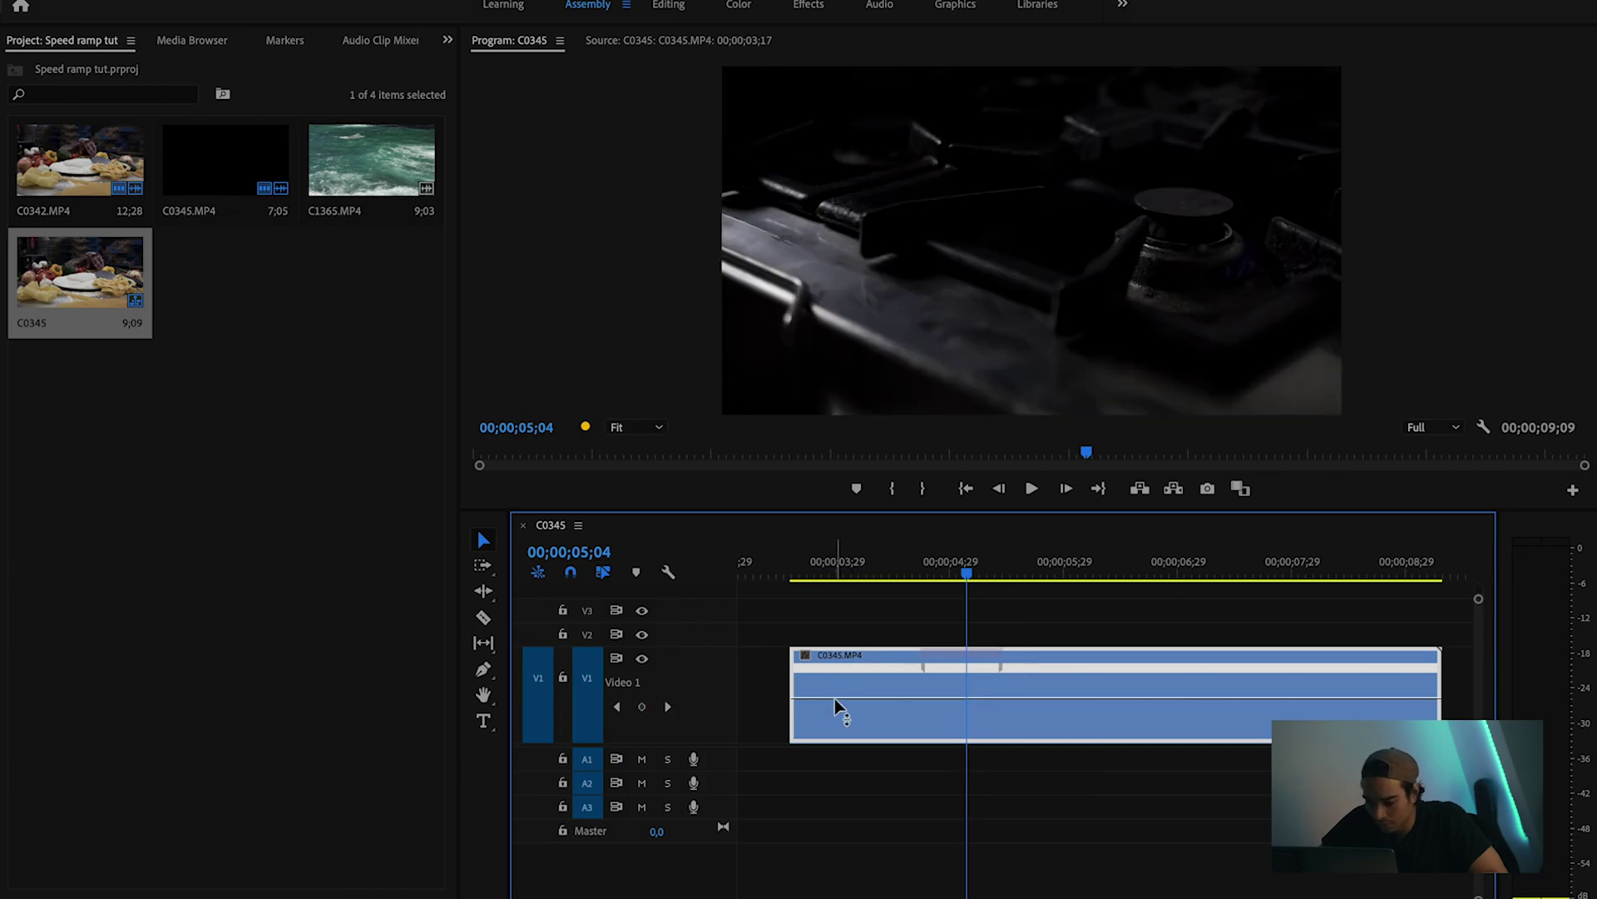
pyautogui.moveTo(835, 697); pyautogui.dragTo(835, 691)
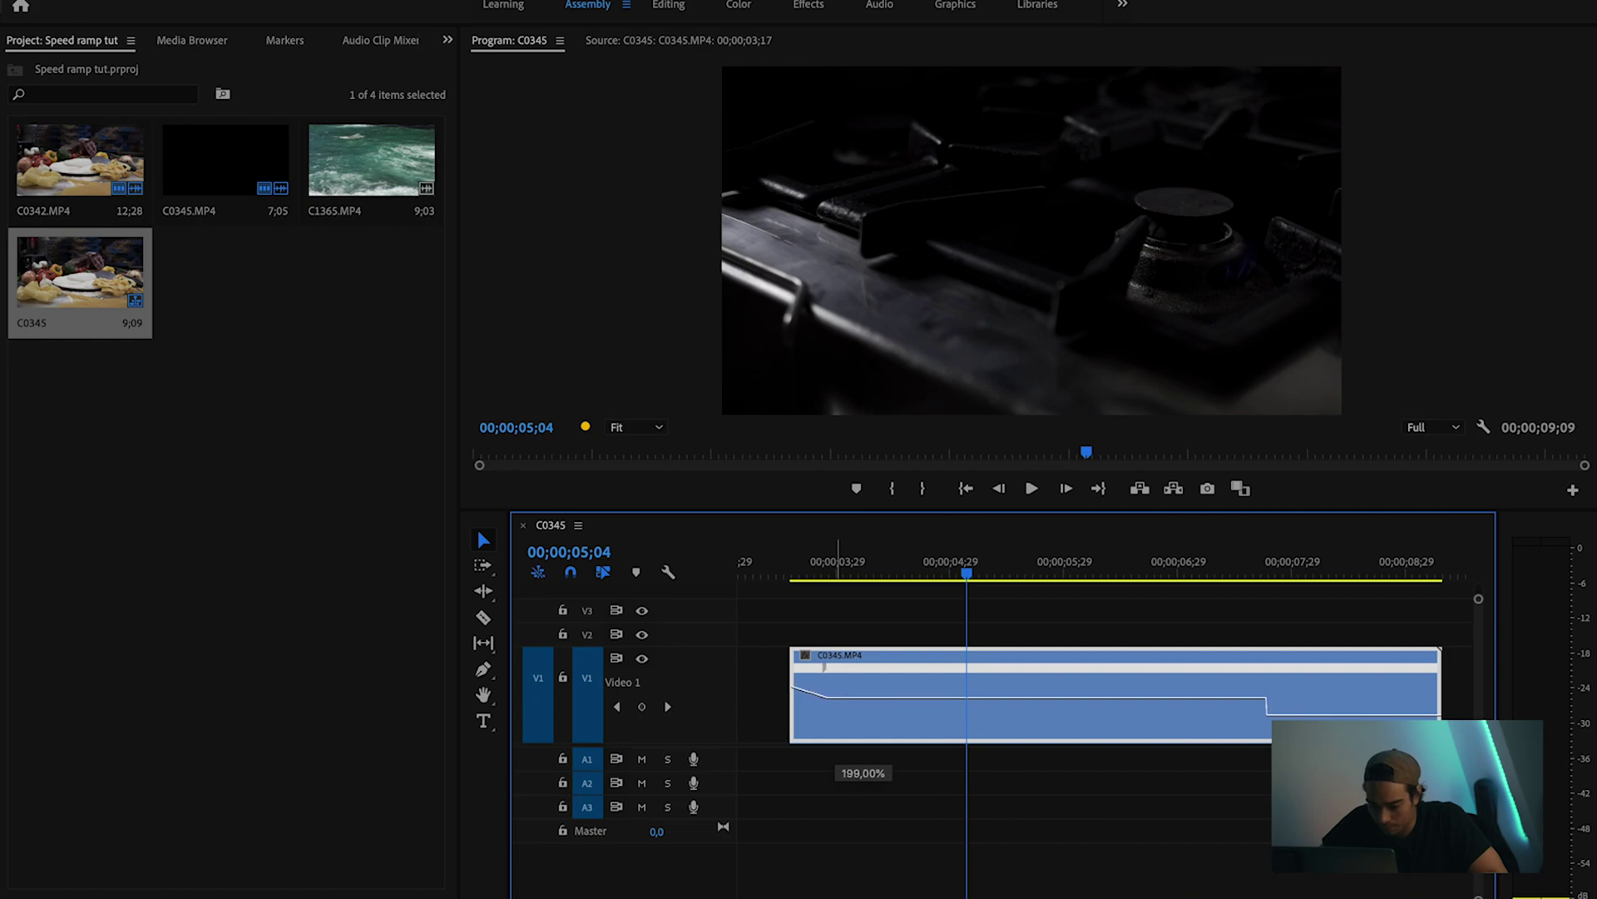
pyautogui.moveTo(840, 614); pyautogui.dragTo(838, 610)
# Step: Shape C0345's speed ramp into a wider smooth curve and lower the speed of the section after it
pyautogui.moveTo(912, 669); pyautogui.dragTo(828, 705)
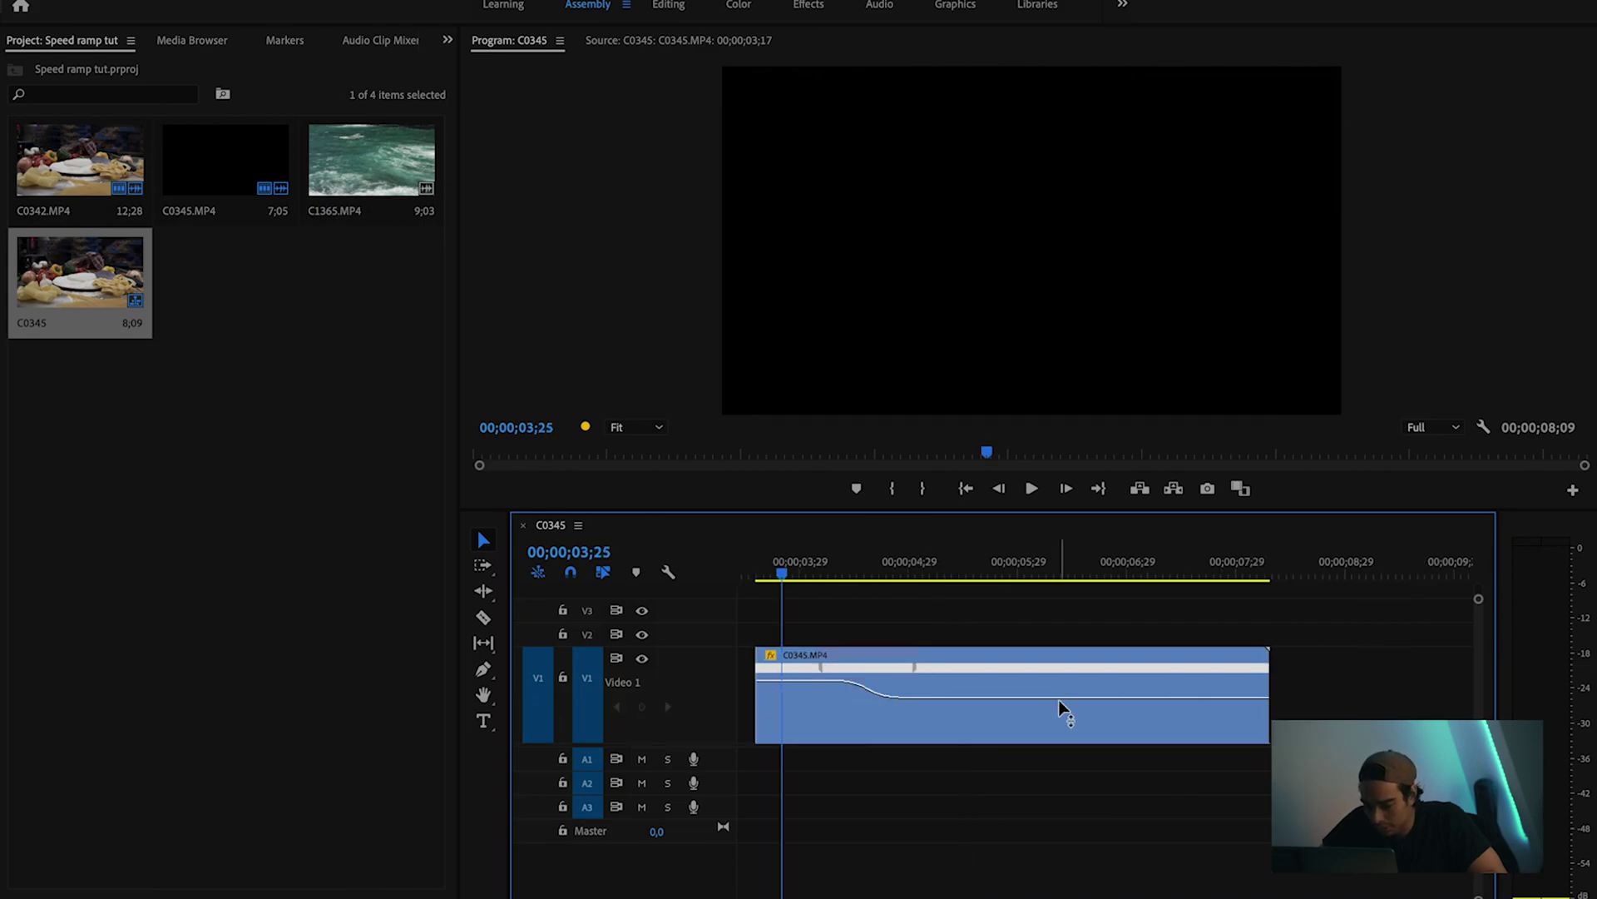
pyautogui.moveTo(1060, 701); pyautogui.dragTo(1062, 780)
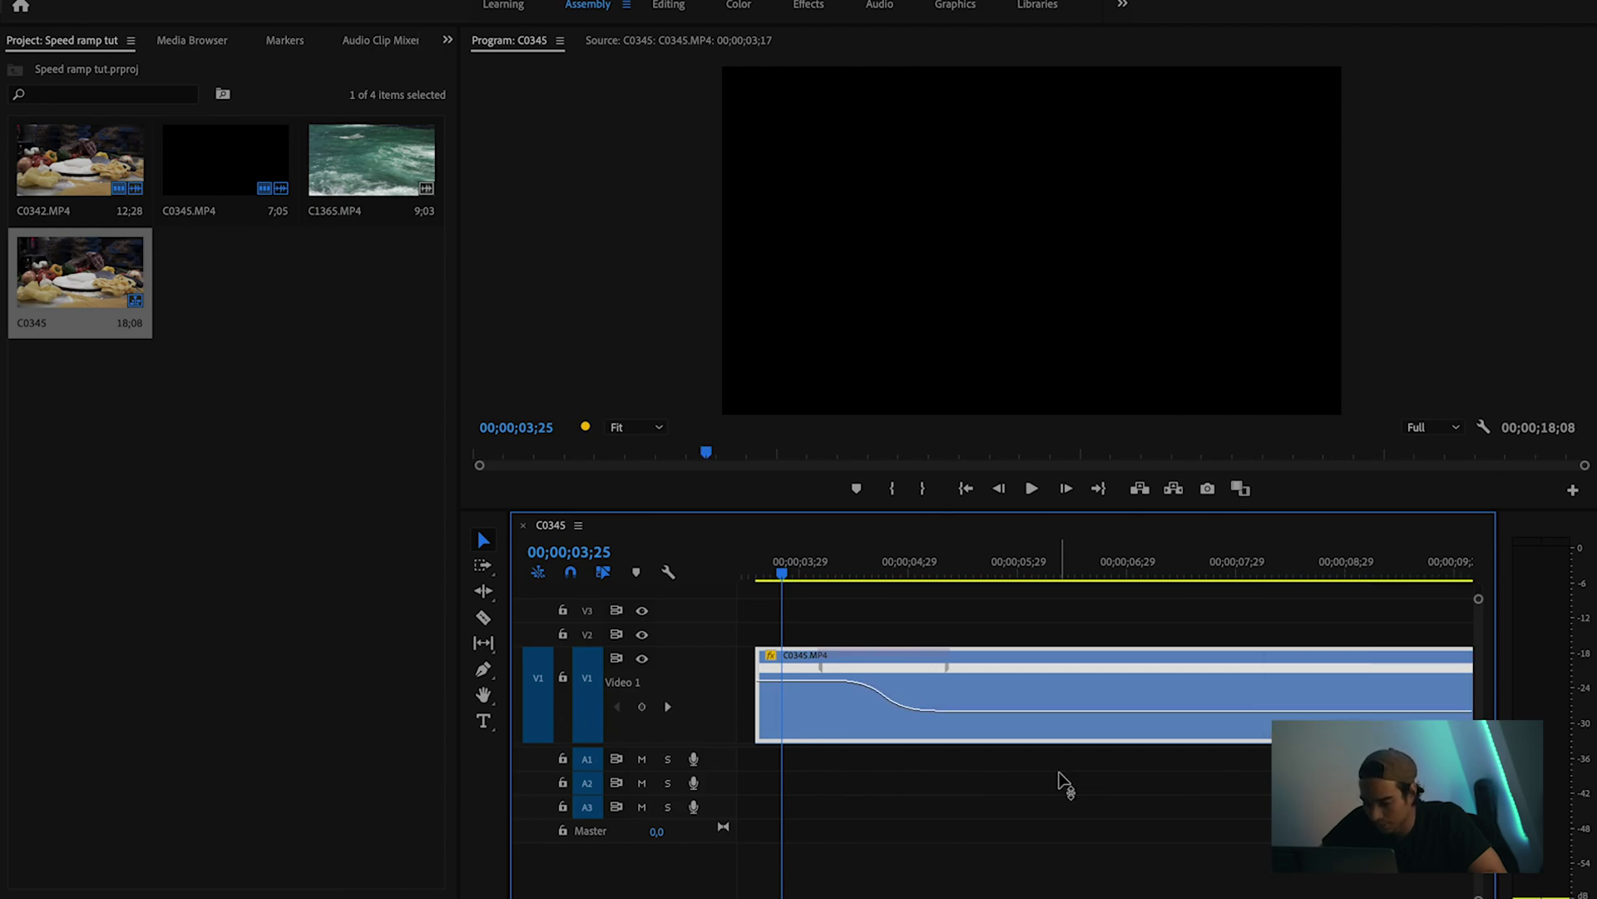
# Step: Shorten C0345 at its end and butt it directly against C0342 for playback from the sequence start
pyautogui.press('-')
pyautogui.press('-')
pyautogui.press('-')
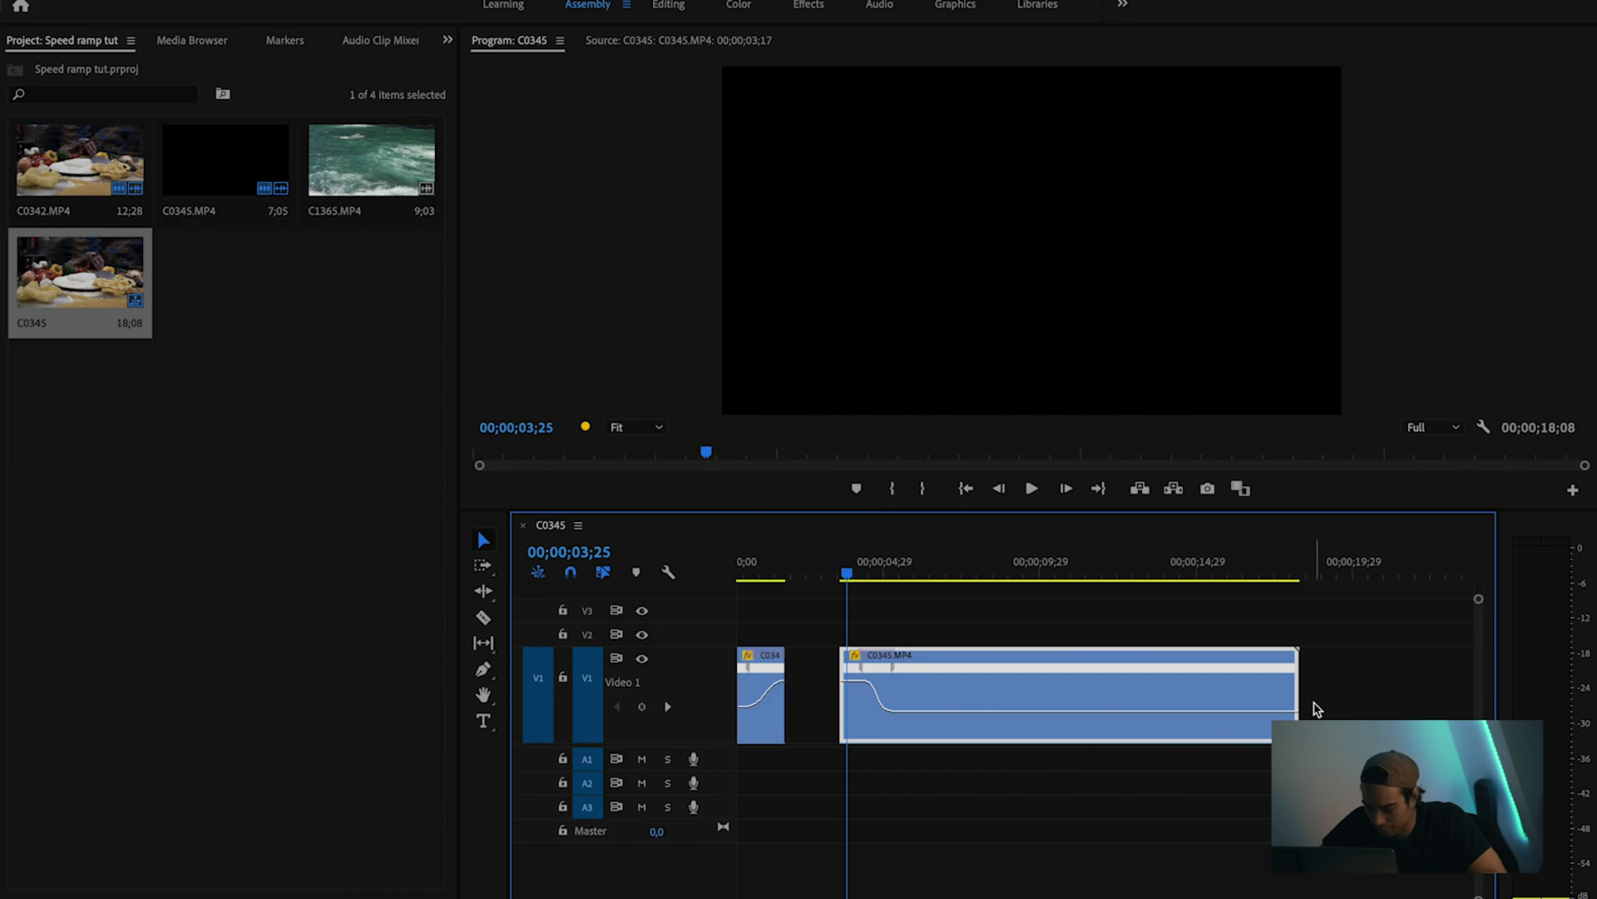
pyautogui.moveTo(1304, 697); pyautogui.dragTo(840, 682)
pyautogui.press('Home')
pyautogui.press('space')
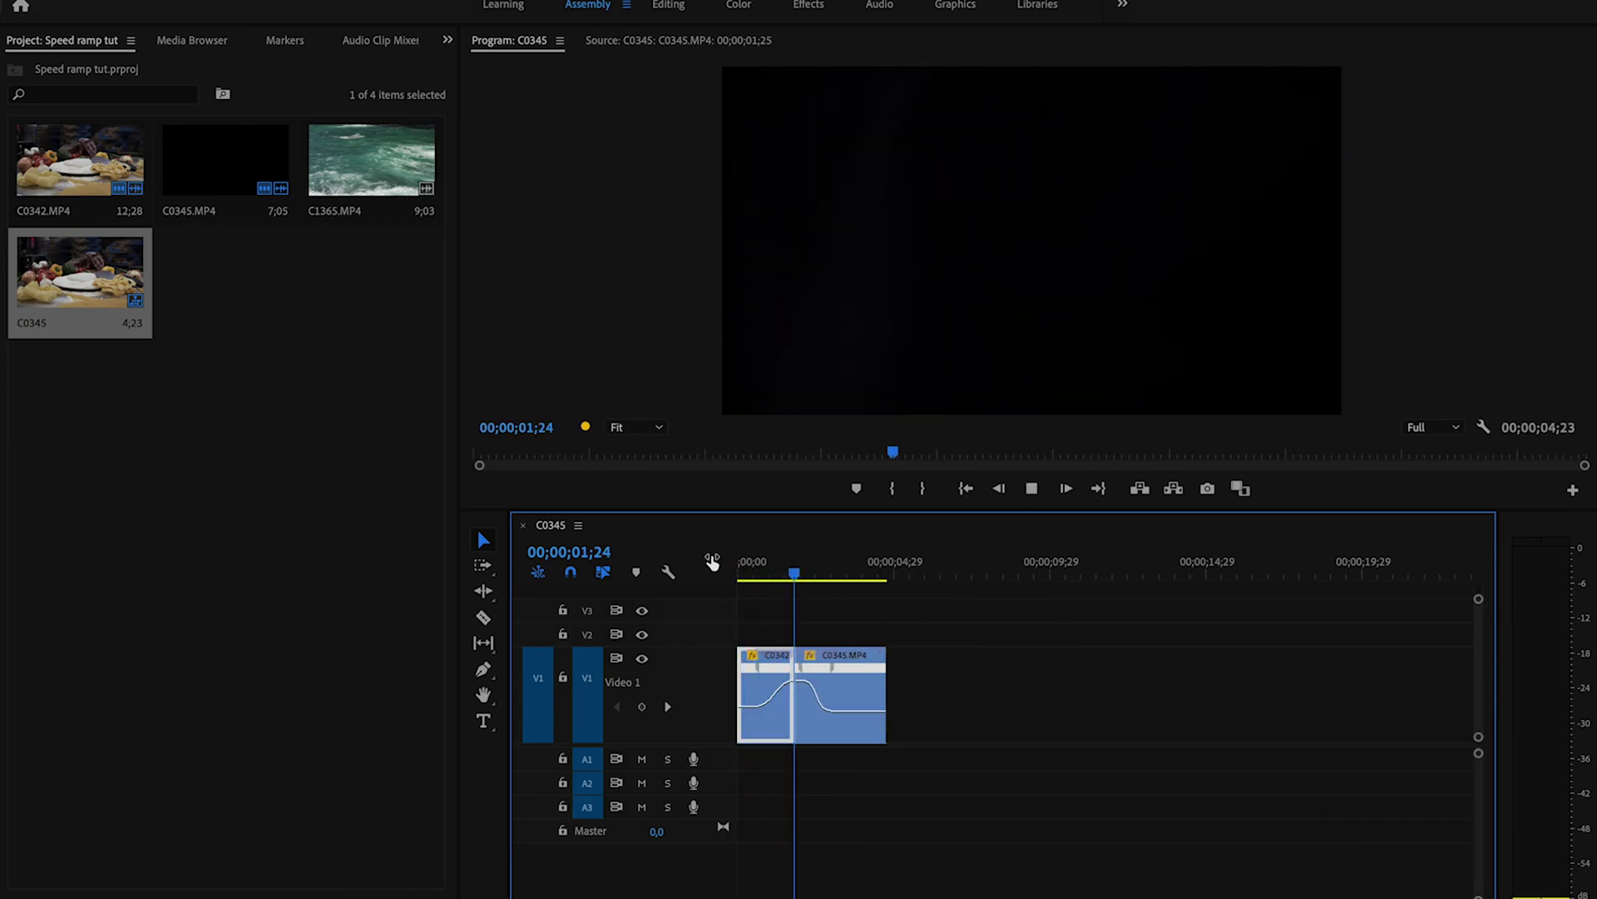